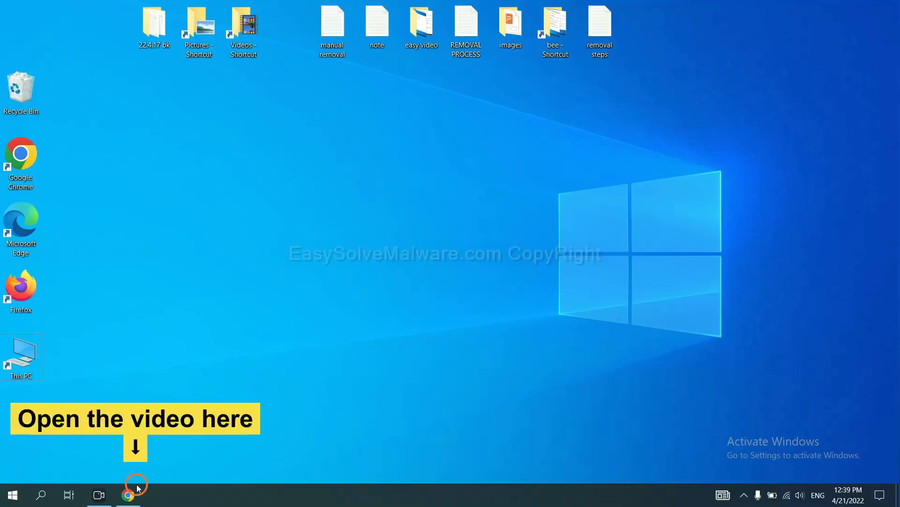
In Chrome, download the SpyHunter for Windows installer from the easysolvemalware.com guide
click(130, 494)
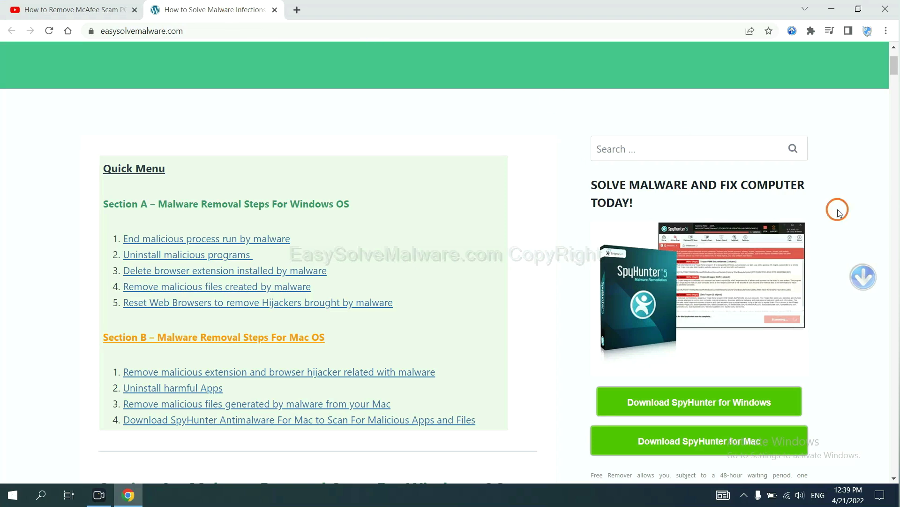
scroll(837, 213, down, 1)
scroll(838, 213, down, 1)
scroll(844, 218, down, 1)
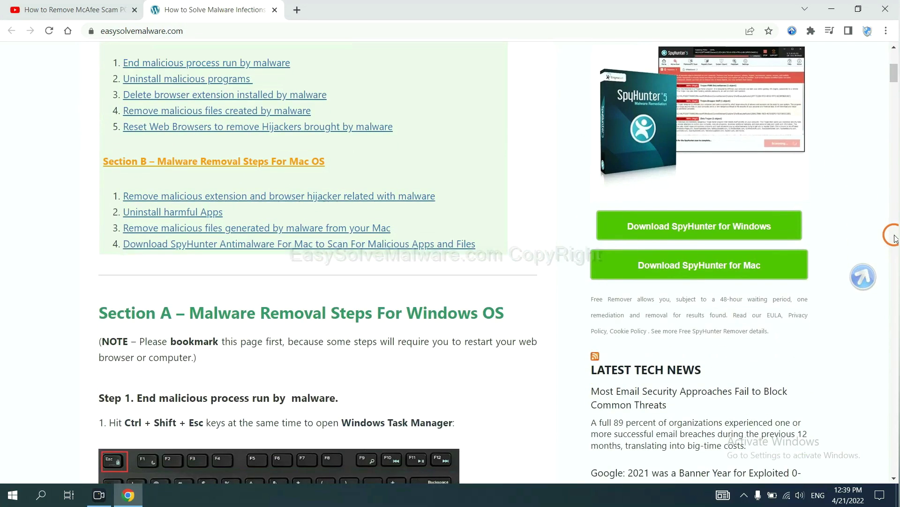
click(763, 225)
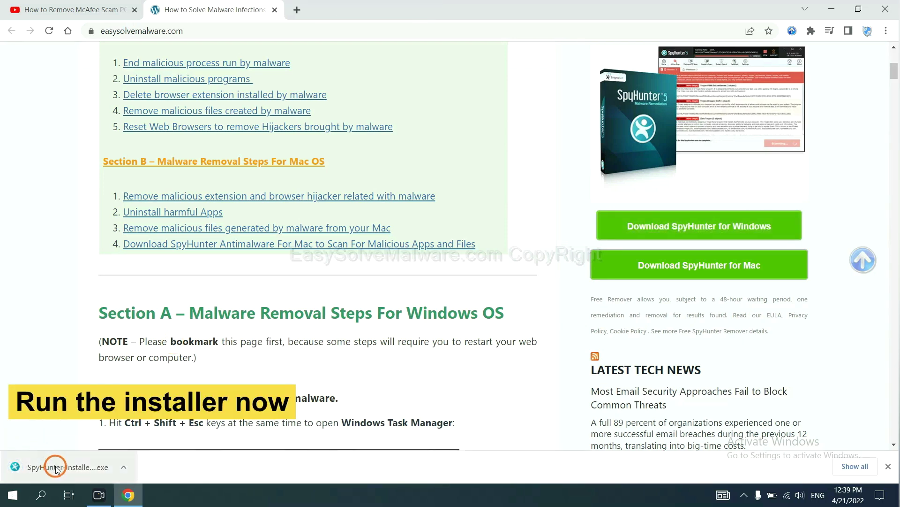
Install SpyHunter 5 in English, accepting the EULA and dismissing the success notice
click(56, 468)
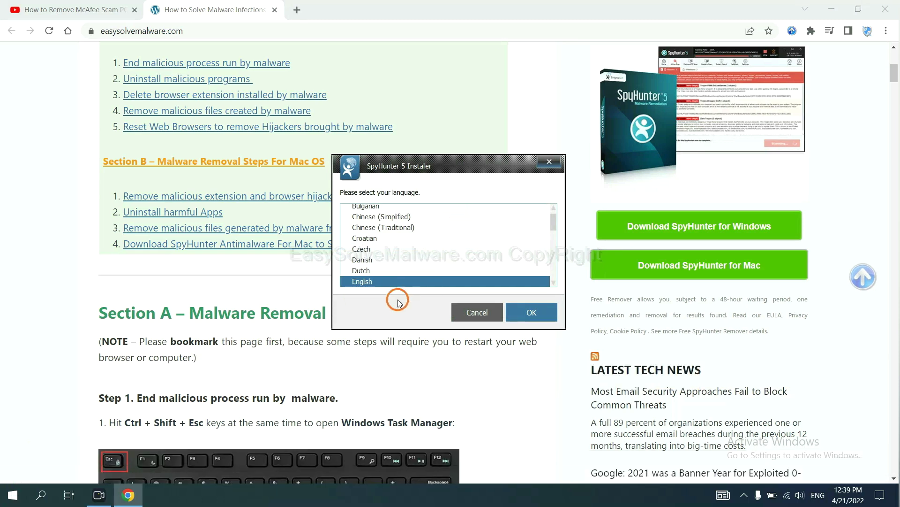
click(517, 308)
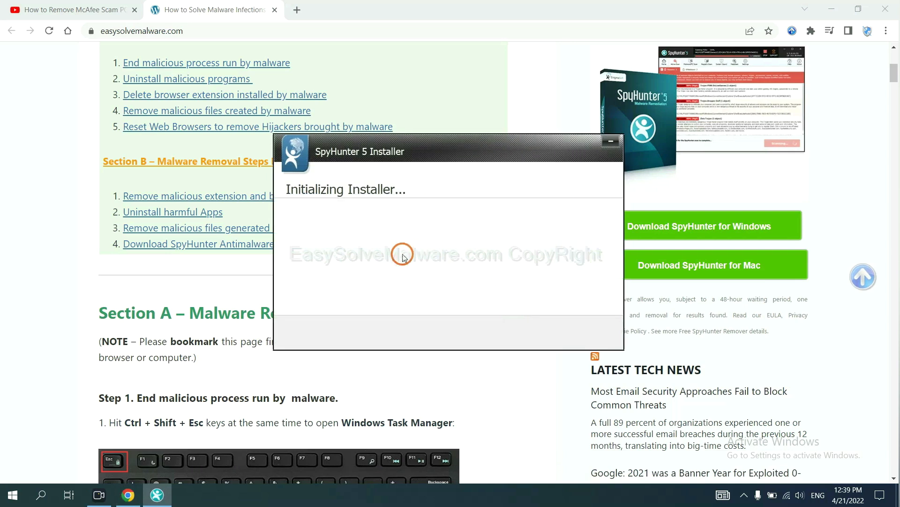
click(383, 257)
click(288, 225)
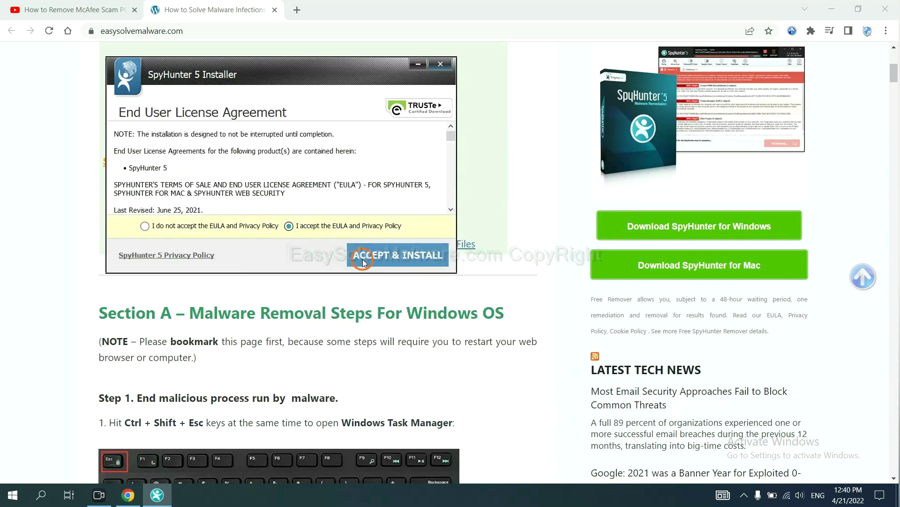
click(363, 261)
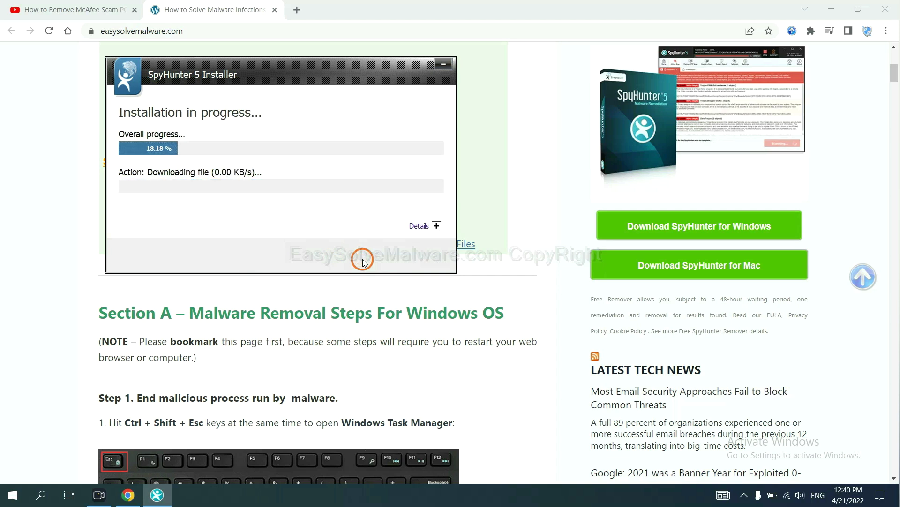
click(444, 318)
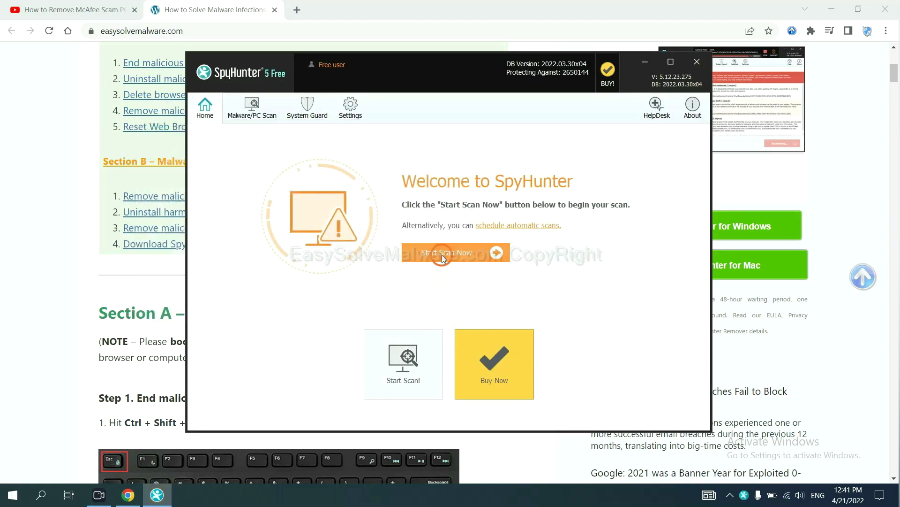
Scan the PC with SpyHunter and move past the detected remove360.bat object
click(442, 255)
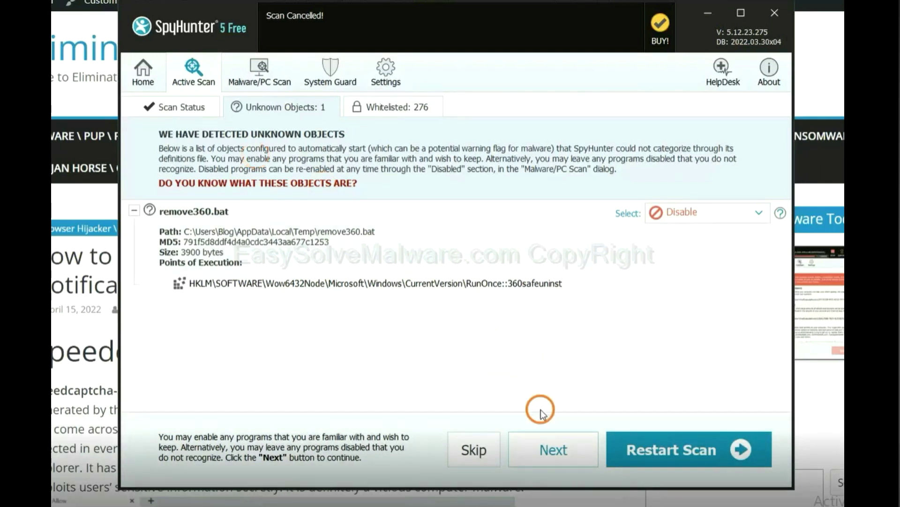
click(553, 455)
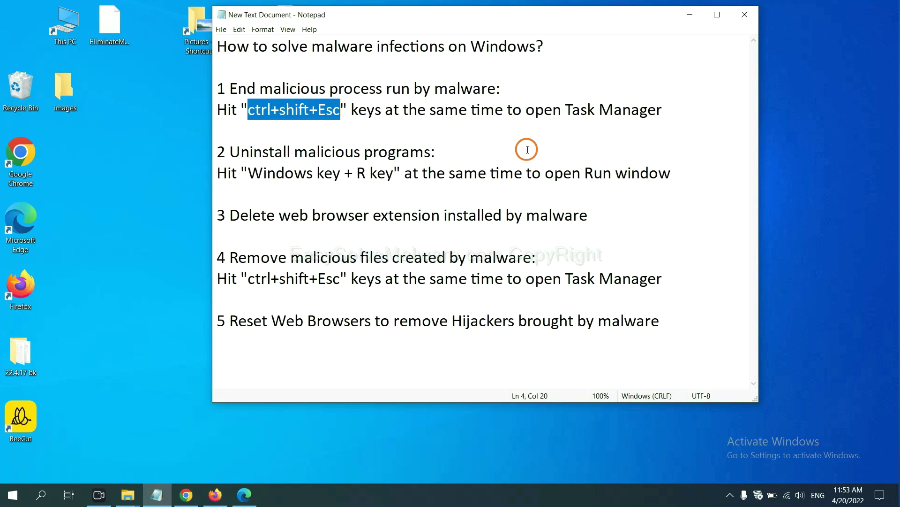
Following step 1, use Task Manager (Ctrl+Shift+Esc) to select a suspicious process, then close it
click(317, 113)
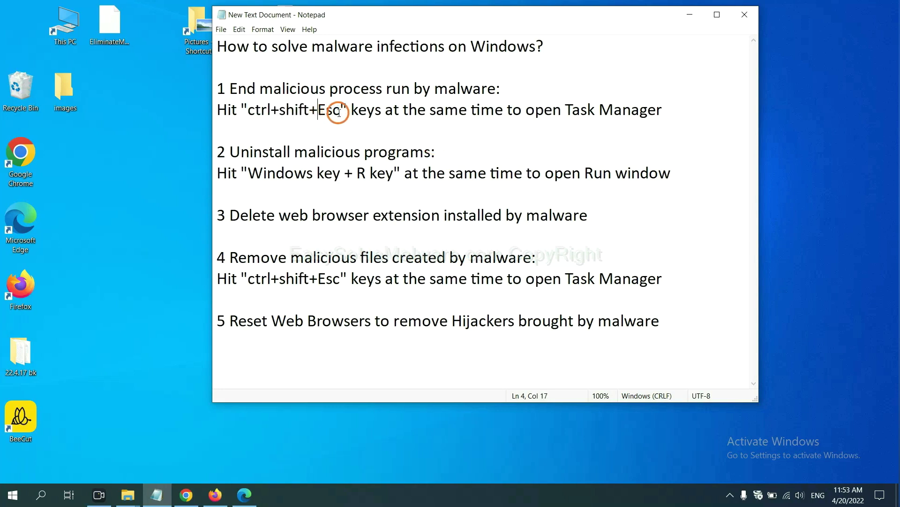
drag(343, 110, 249, 112)
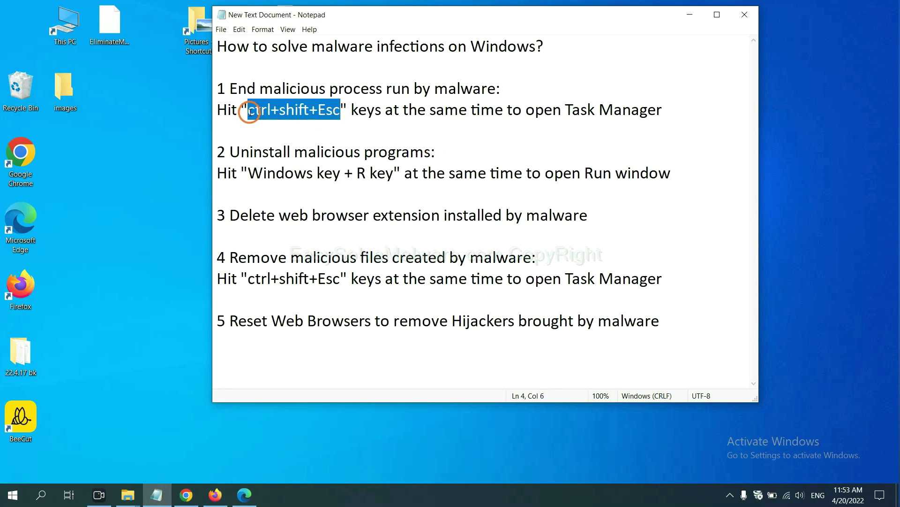
key(ctrl+shift+Escape)
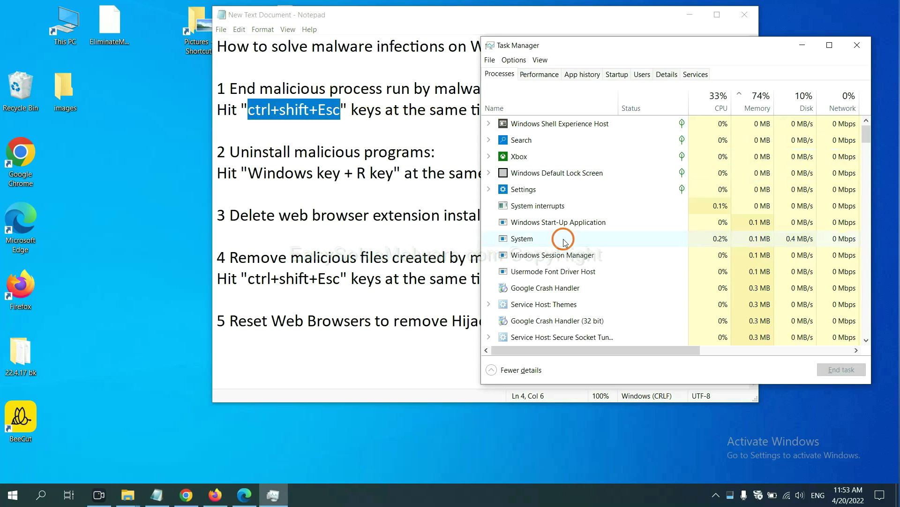
click(600, 238)
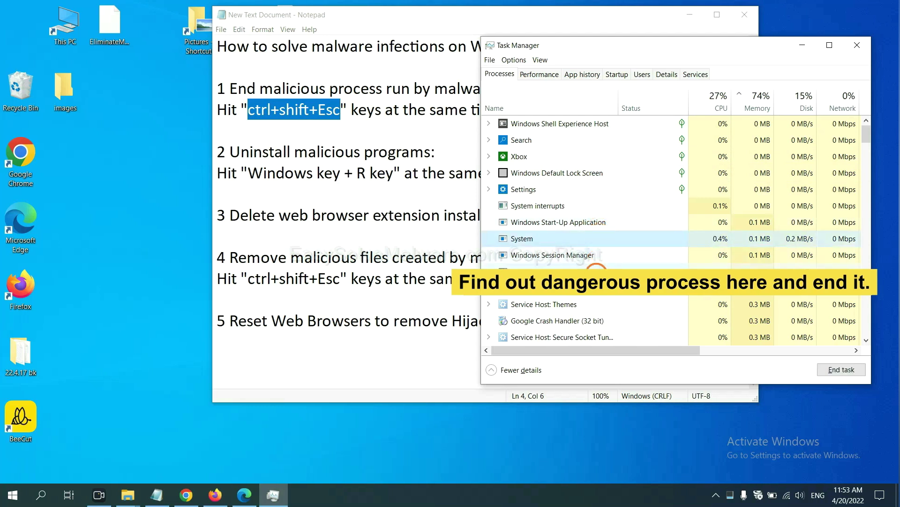
click(596, 270)
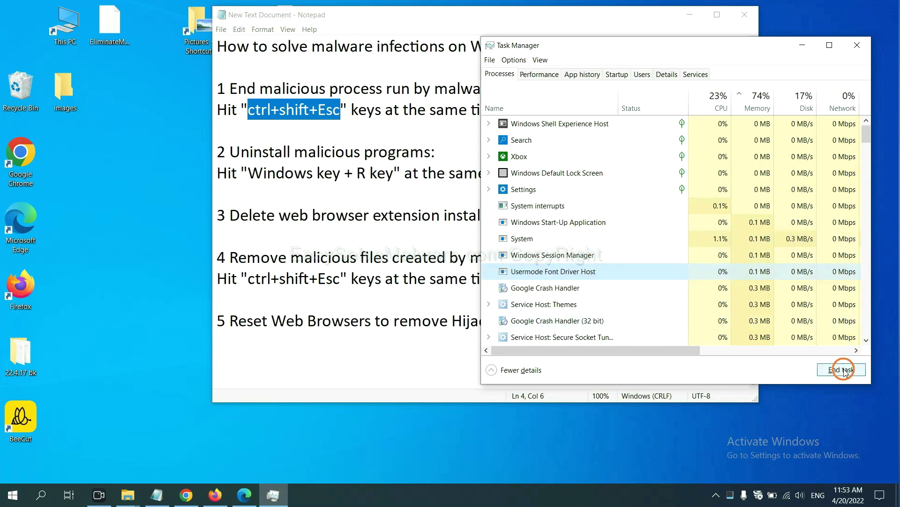
click(854, 46)
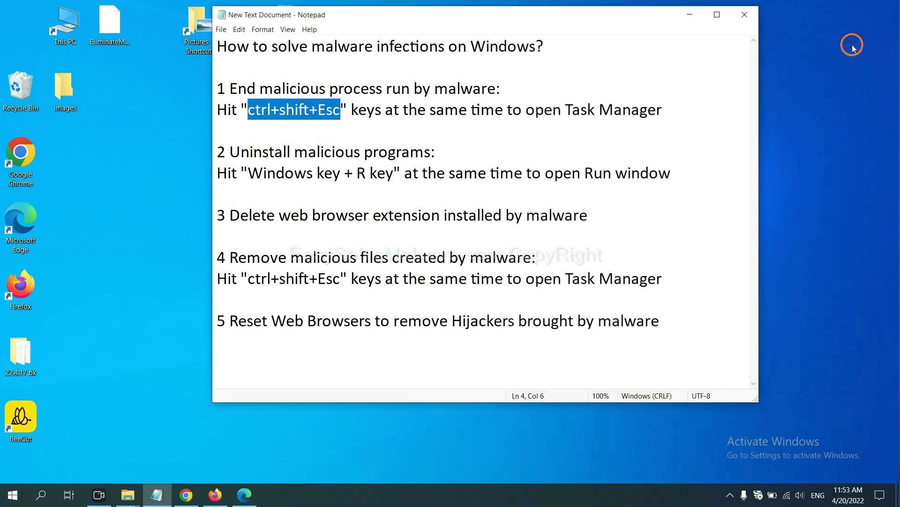
Following step 2, launch Control Panel by running 'control panel' from the Run dialog
click(557, 192)
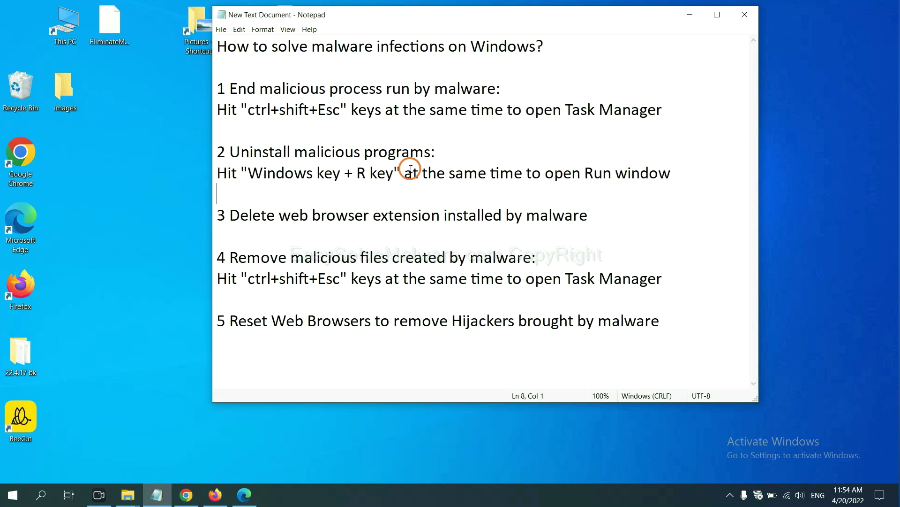
drag(246, 176, 392, 182)
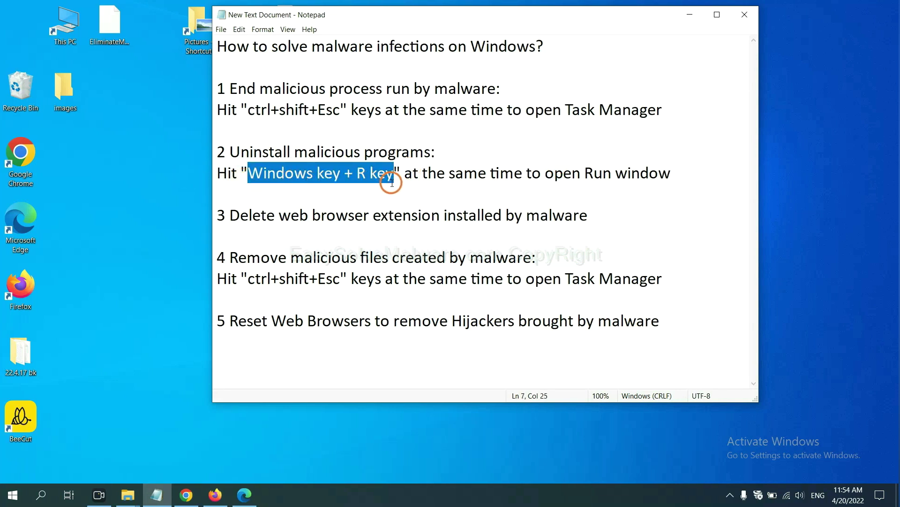
key(super+r)
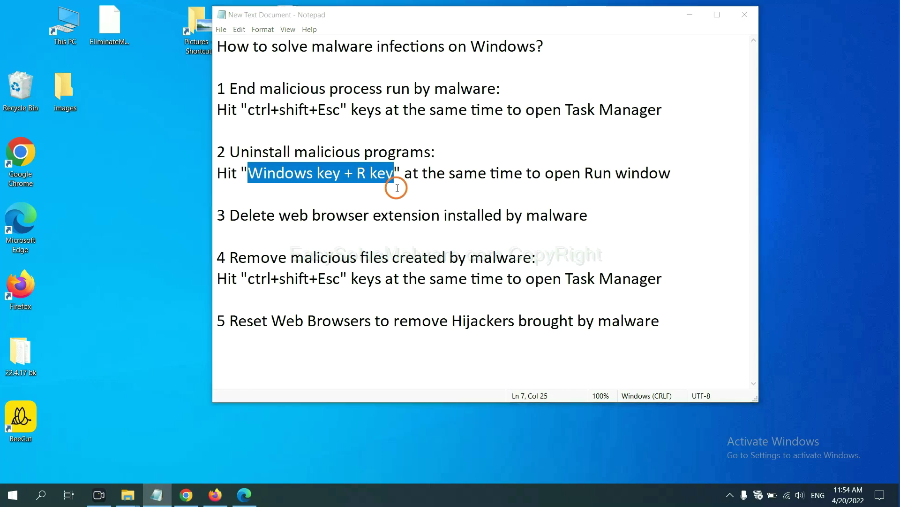
mouse_move(99, 369)
mouse_down()
mouse_move(364, 298)
mouse_move(687, 158)
mouse_up()
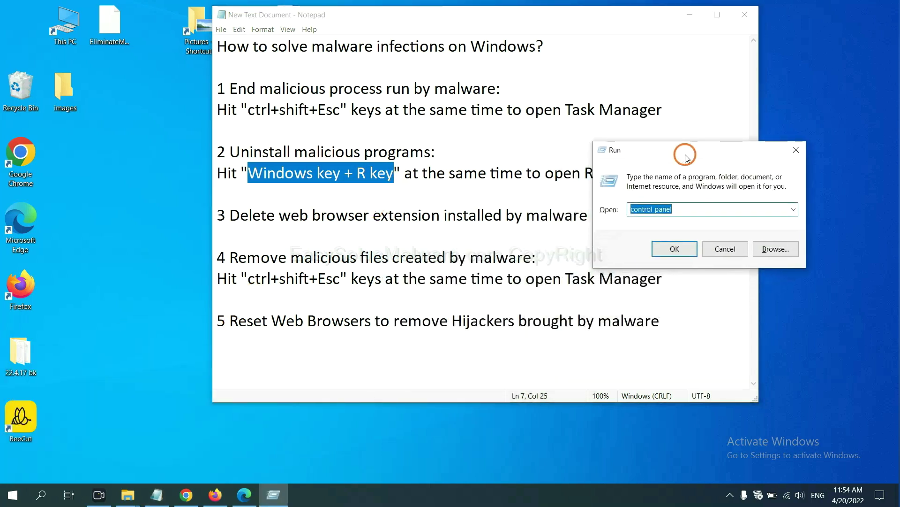
click(692, 208)
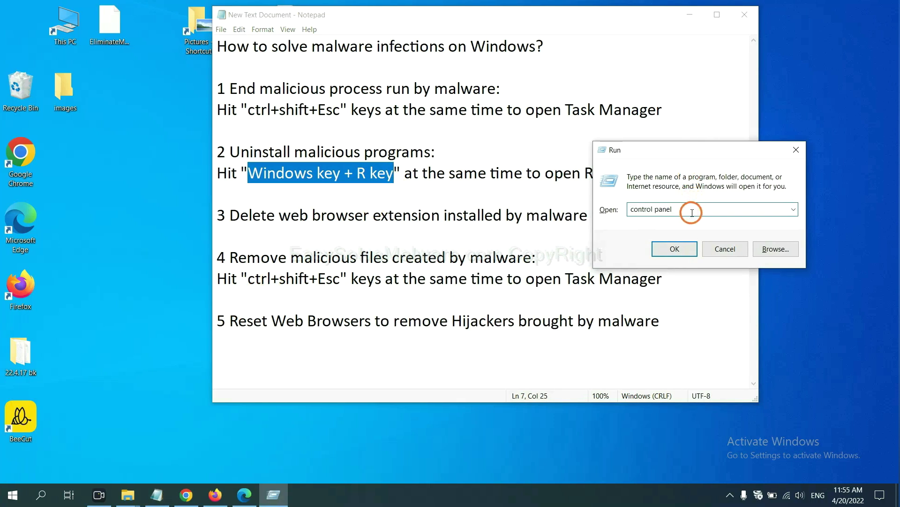
drag(692, 208, 606, 209)
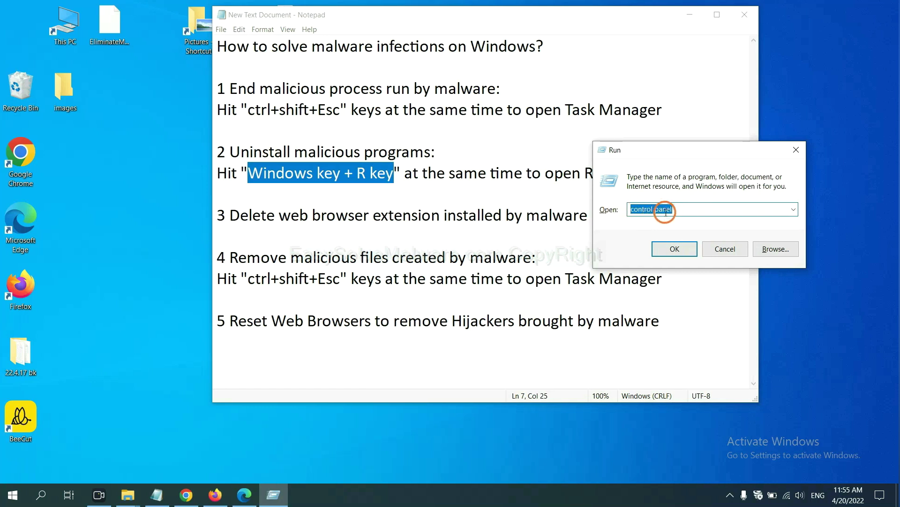
click(671, 252)
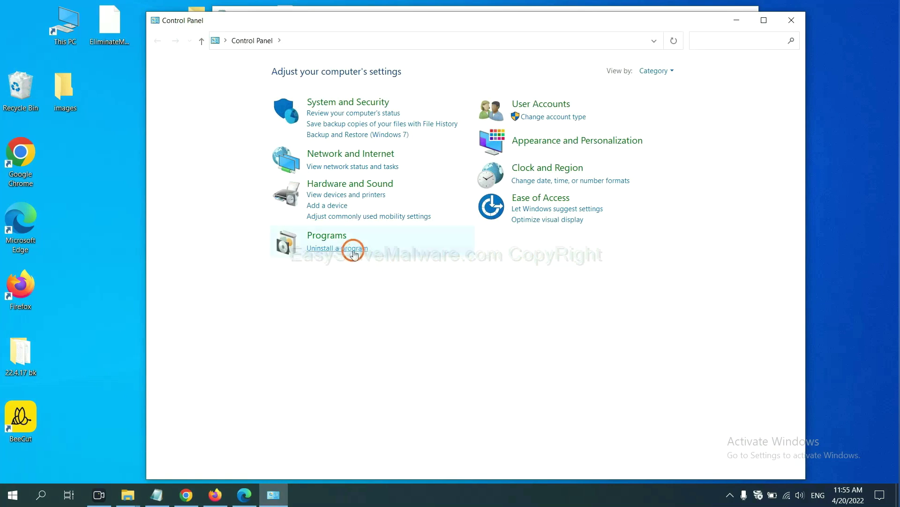
Select Xiph.Org Open Codecs in Programs and Features, then close the window
click(354, 252)
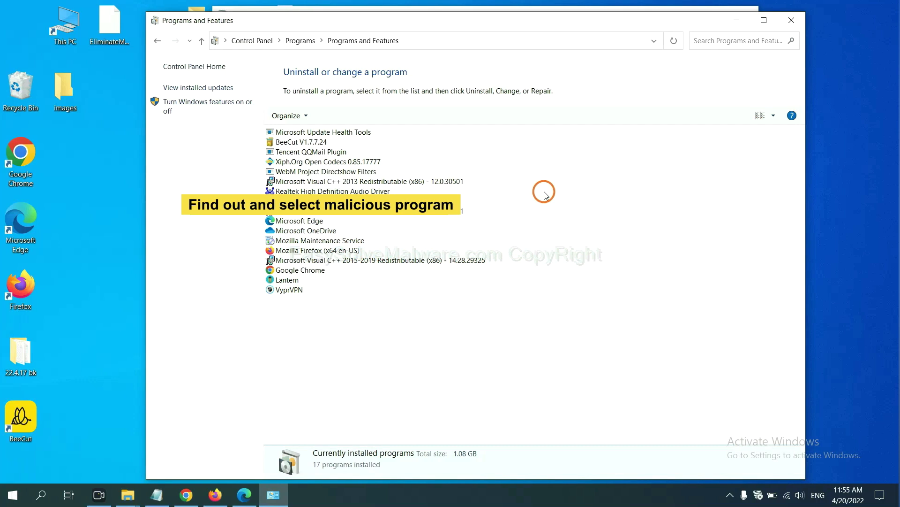
click(352, 162)
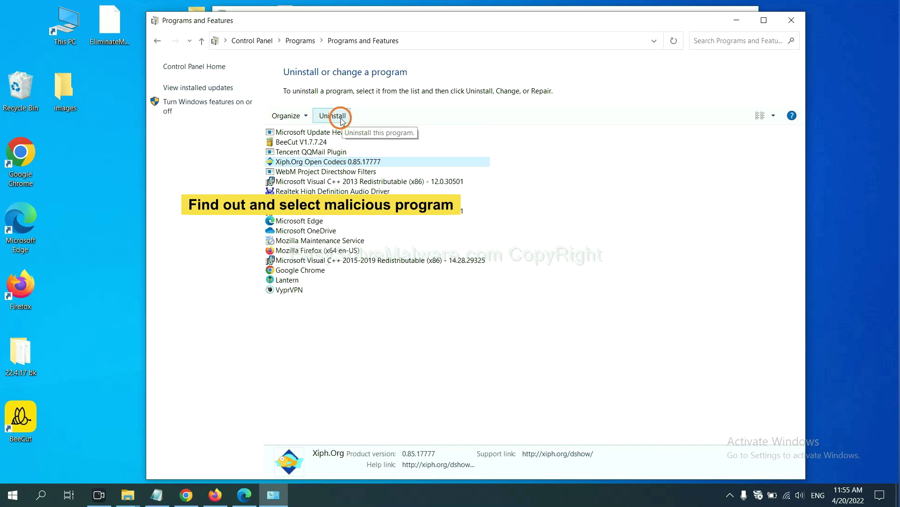
click(791, 21)
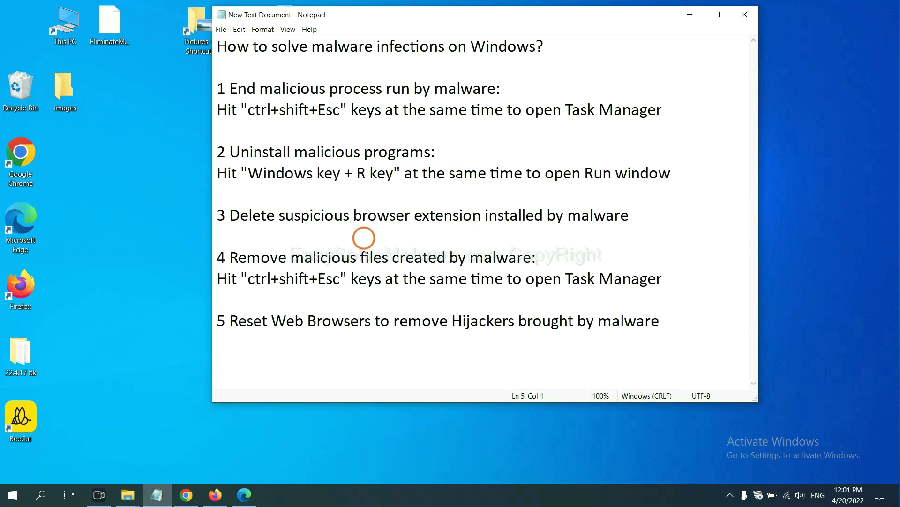
Go to Chrome's Extensions page, which lists Scroll To Top
click(192, 495)
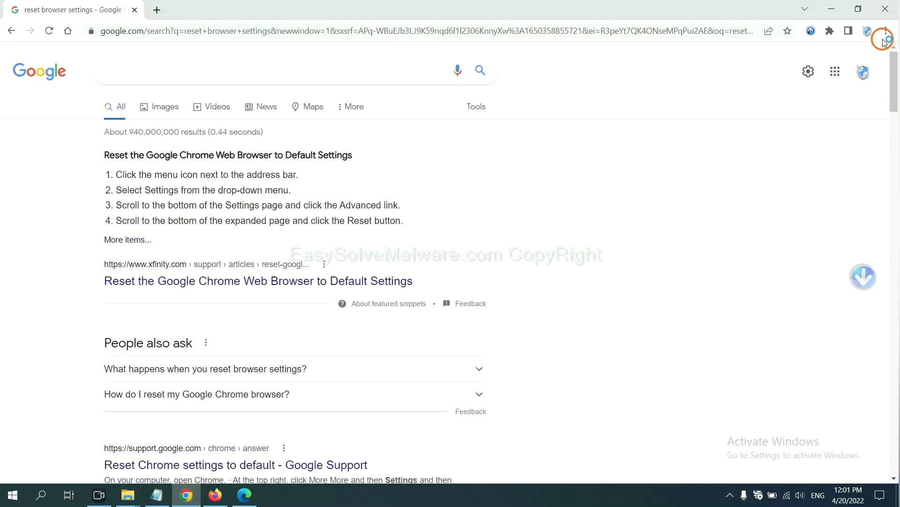
click(886, 33)
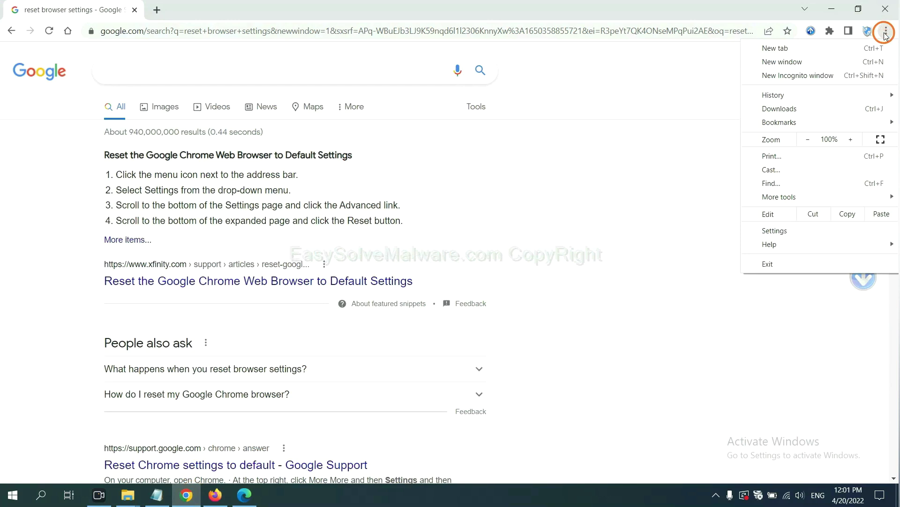
mouse_move(779, 197)
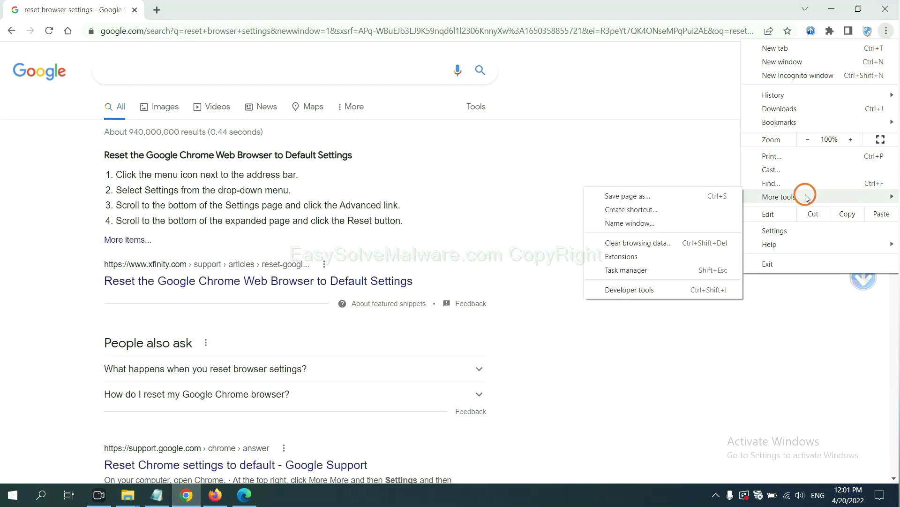
click(662, 256)
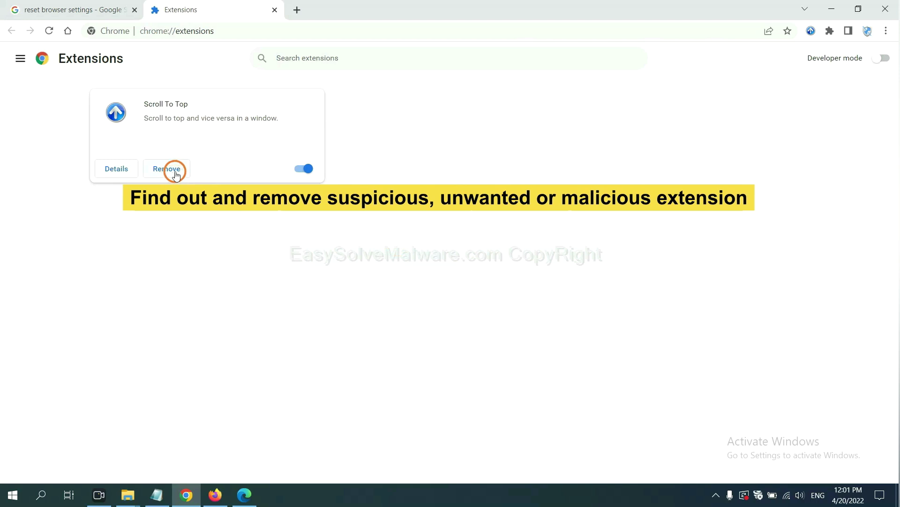
Show the removal options for GIPHY for Firefox in Firefox's Add-ons Manager
click(214, 495)
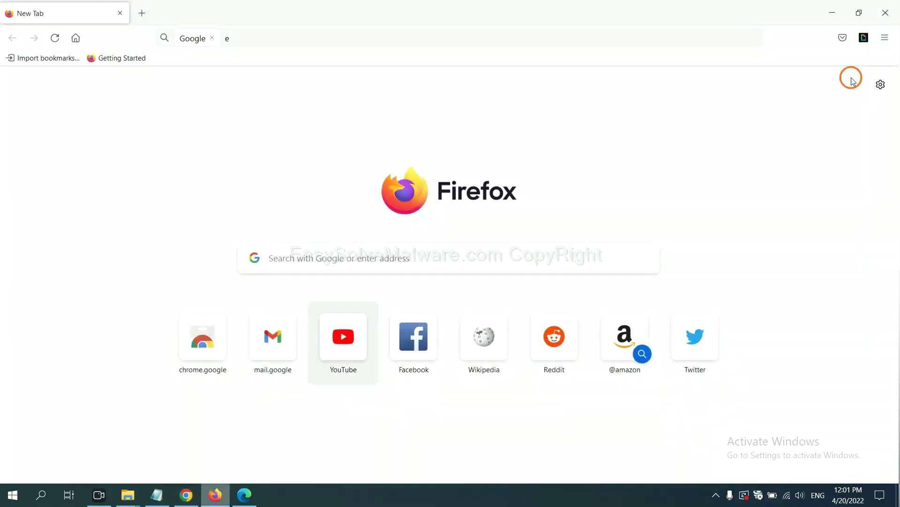
click(888, 41)
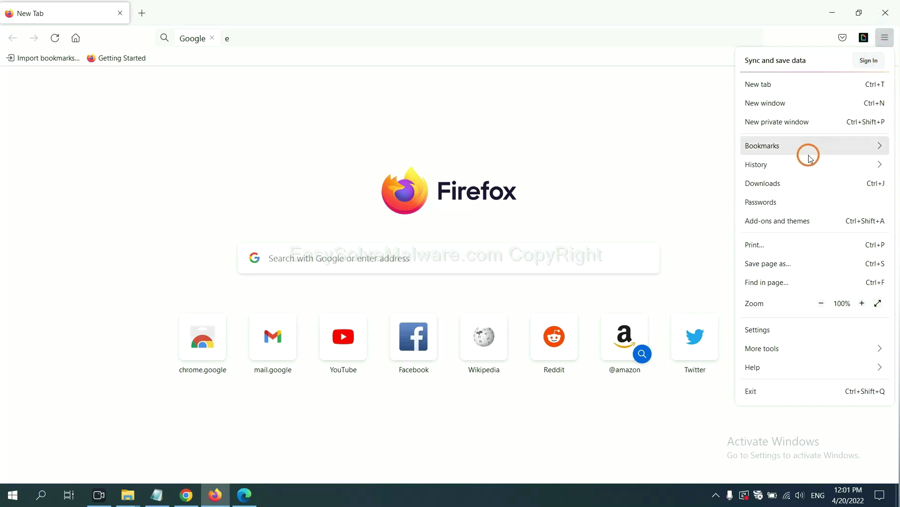
click(786, 228)
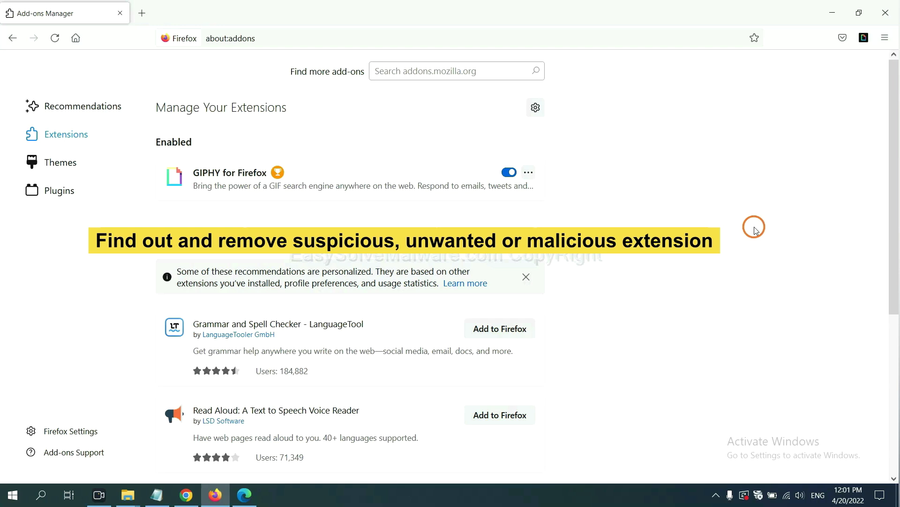
click(528, 174)
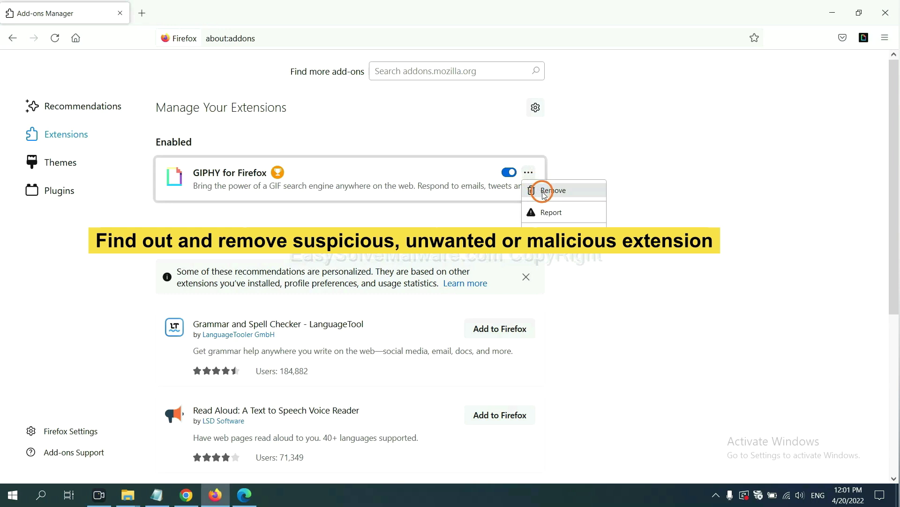
click(244, 496)
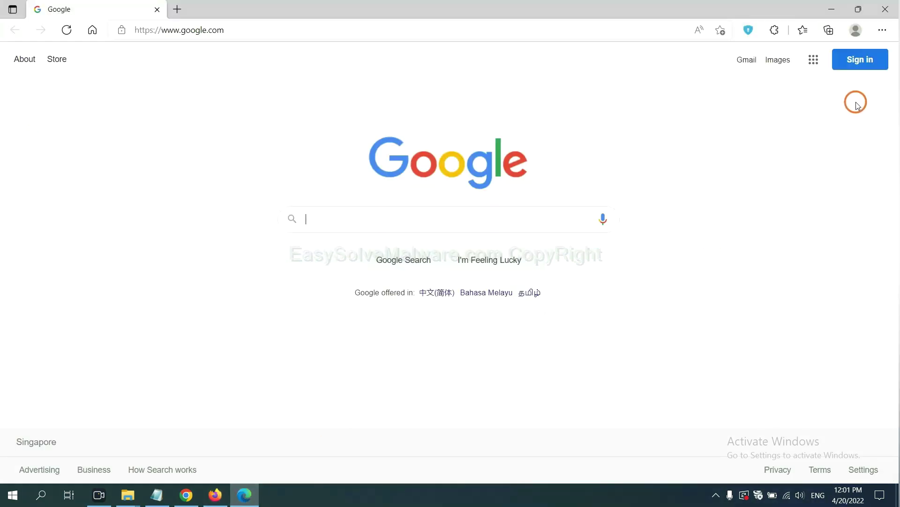
Remove and confirm removal of ArcVpn Free Fast VPN Proxy from Edge's Manage extensions page
click(881, 32)
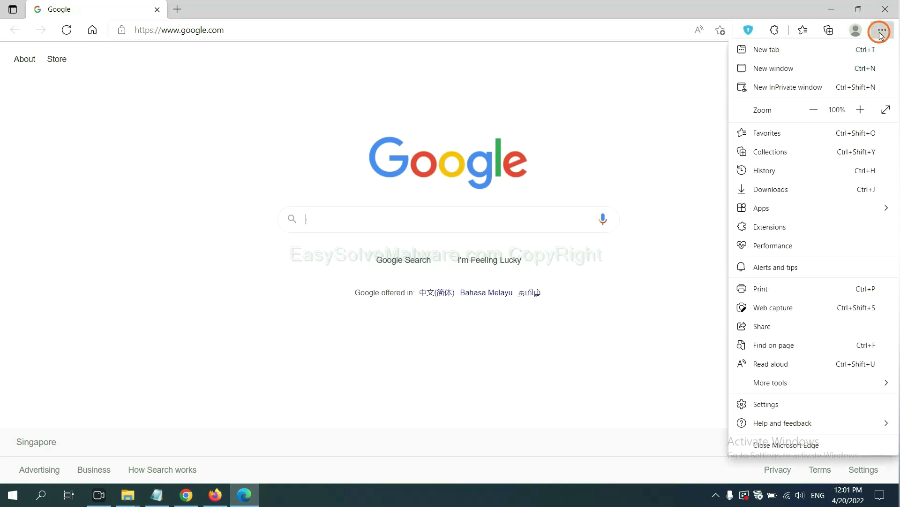
right_click(773, 226)
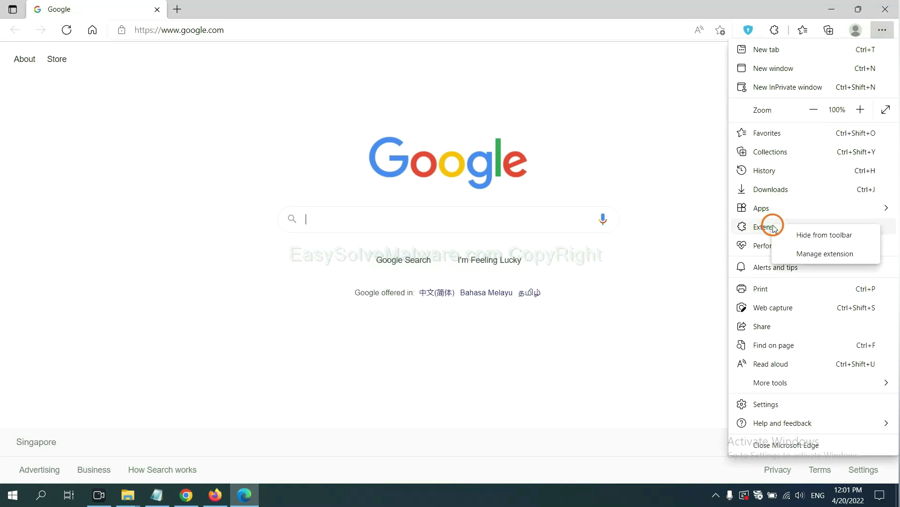
click(808, 254)
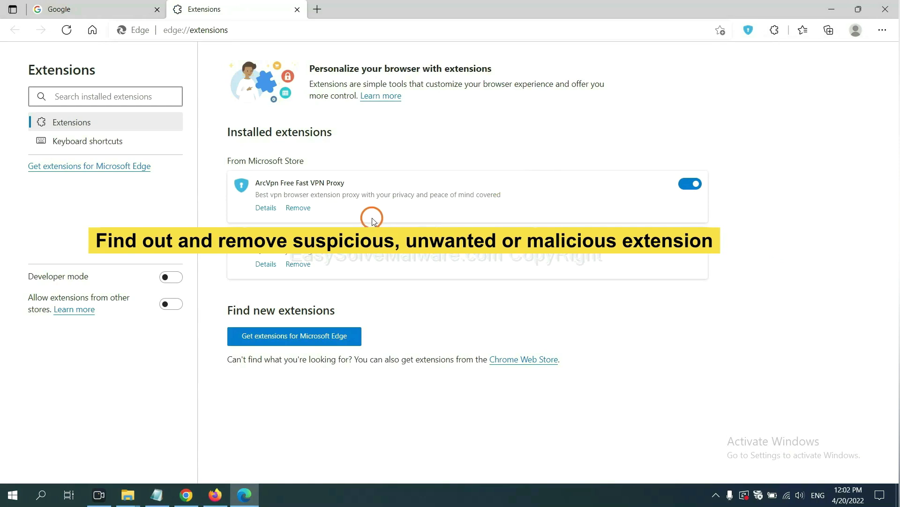
click(306, 211)
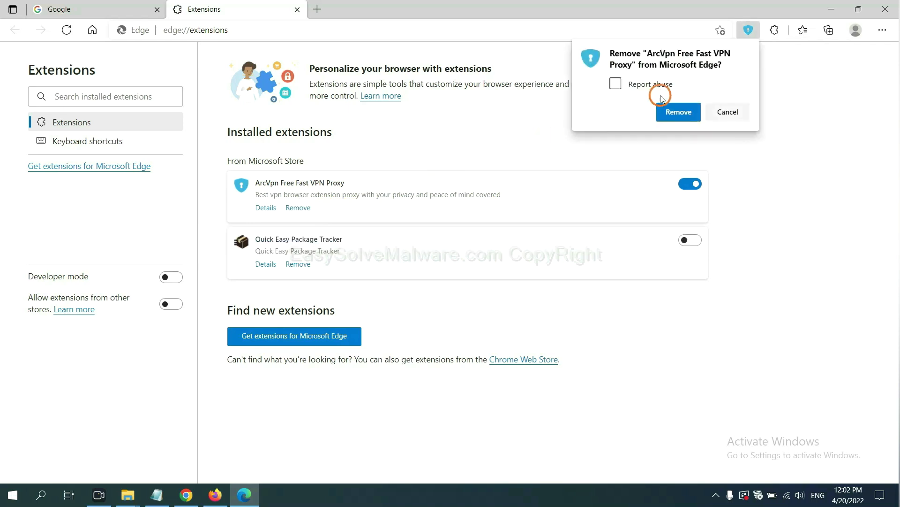
click(673, 118)
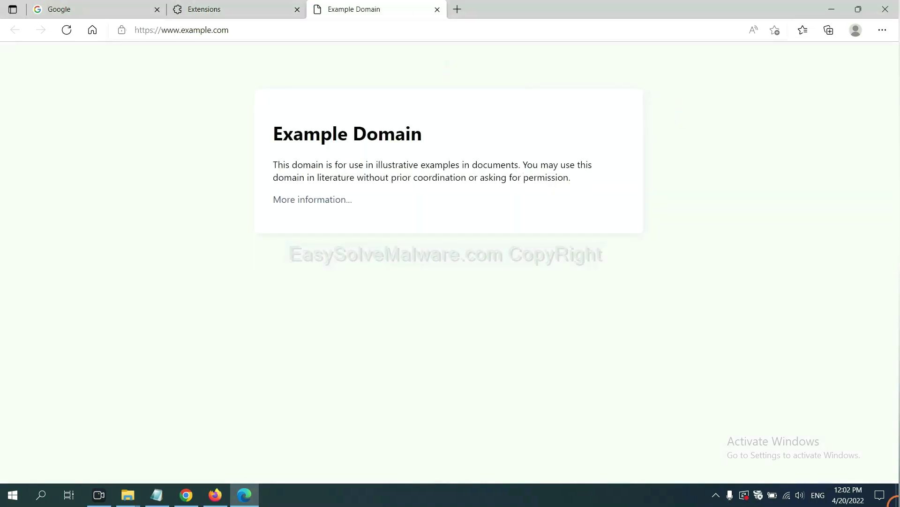
Highlight the guide's step 4 registry text, then bring up Run beside it with regedit entered
click(893, 501)
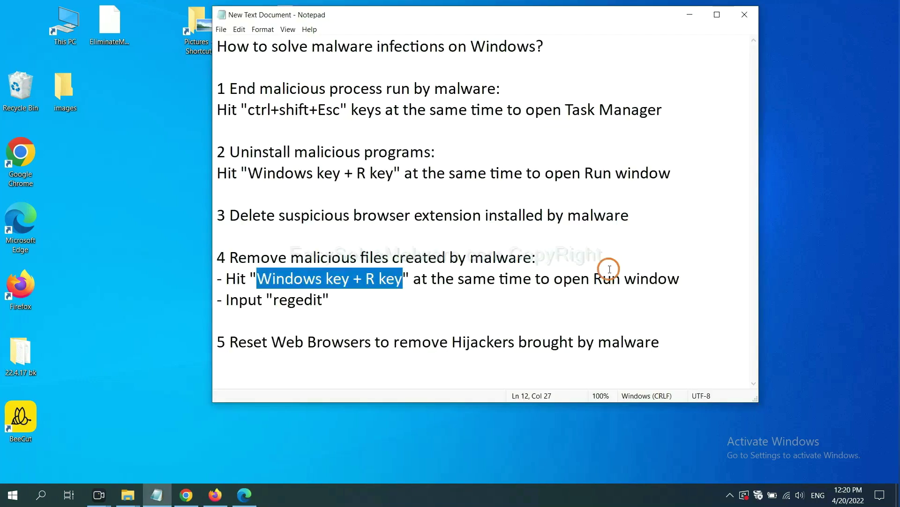
click(611, 277)
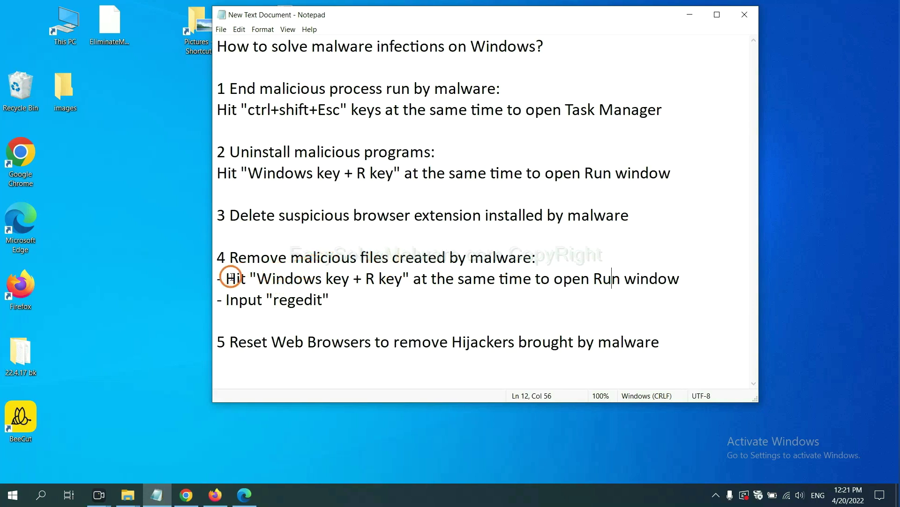
drag(226, 278, 521, 289)
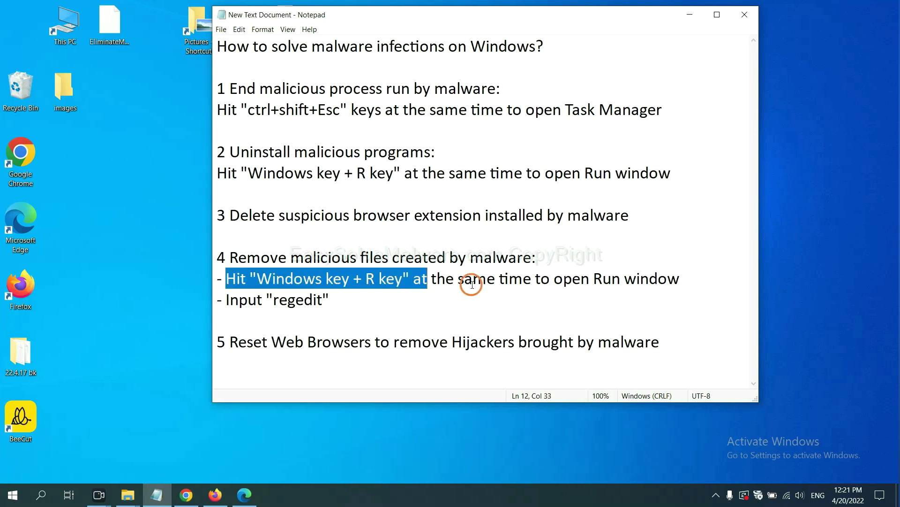
click(521, 284)
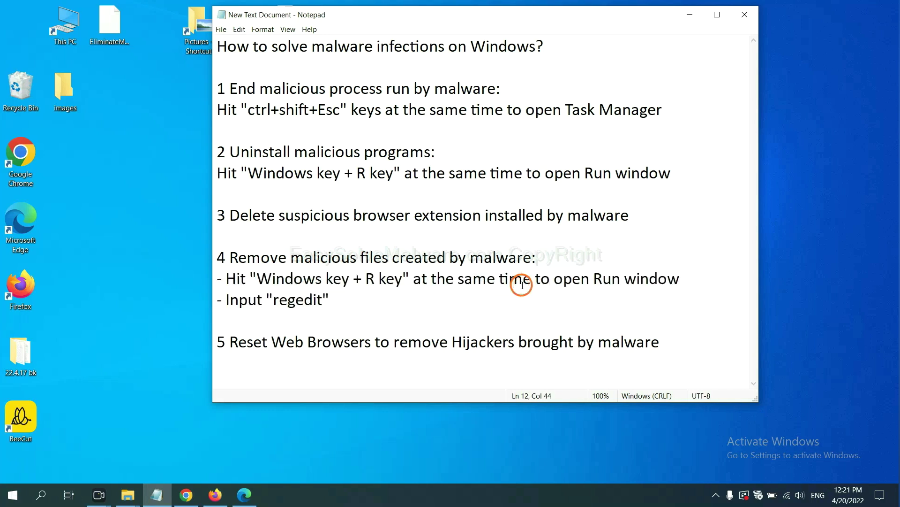
key(super+r)
drag(164, 357, 714, 184)
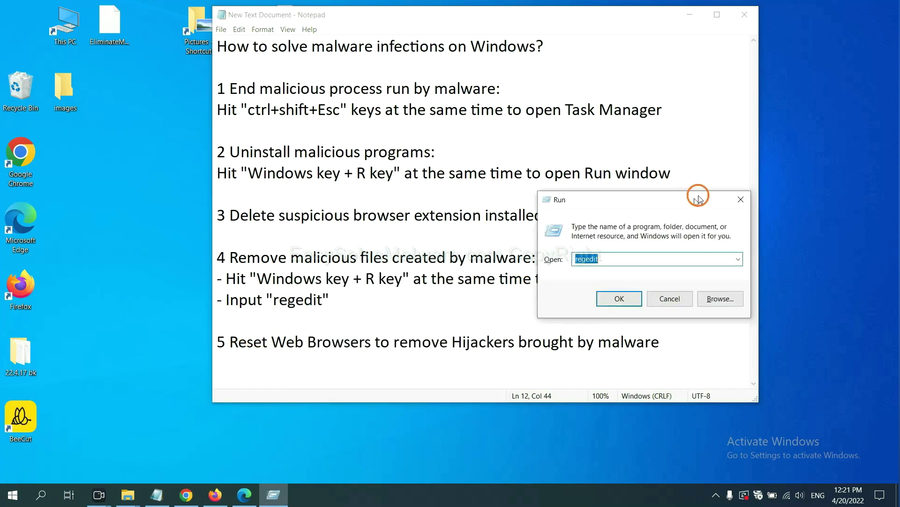
click(634, 247)
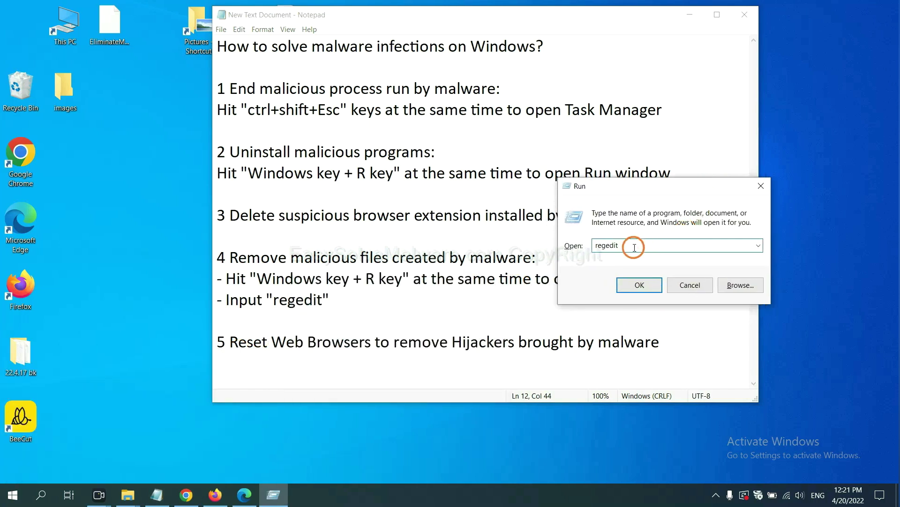
Launch Registry Editor and search keys, values and data for the malware name
click(639, 285)
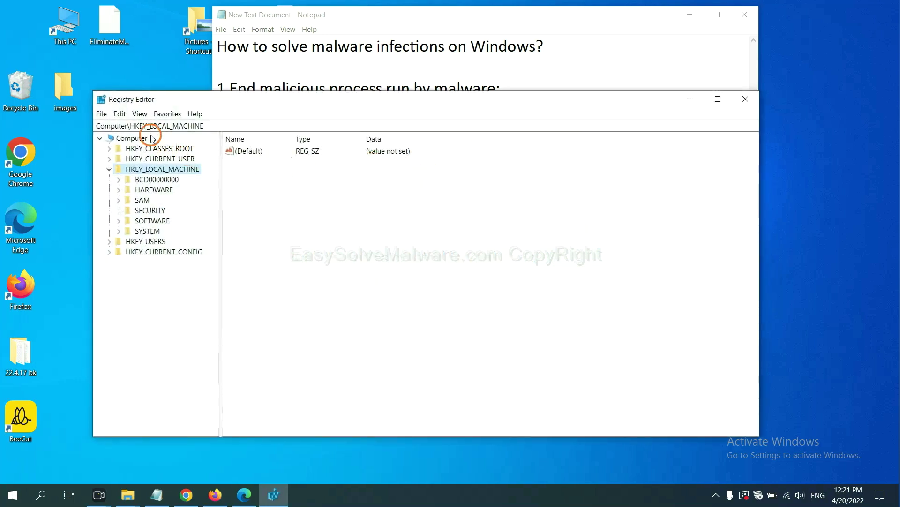
click(126, 115)
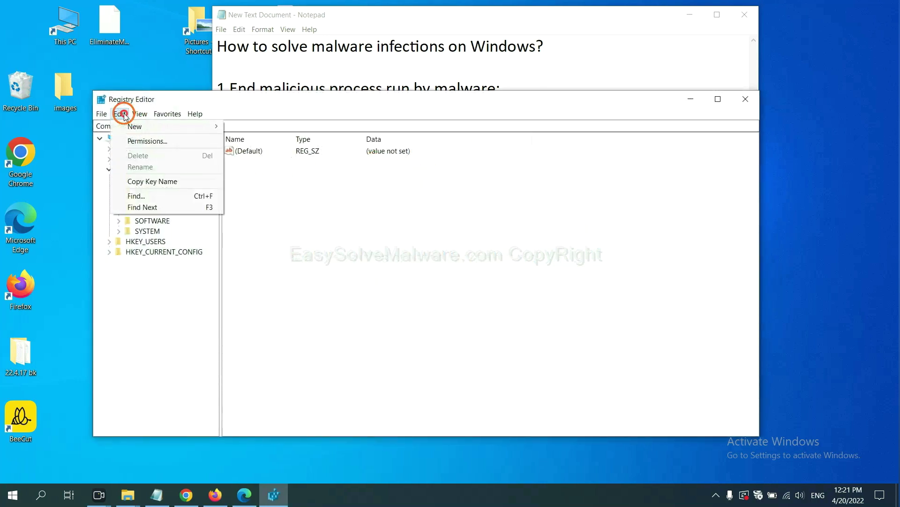
click(158, 197)
drag(249, 146, 342, 173)
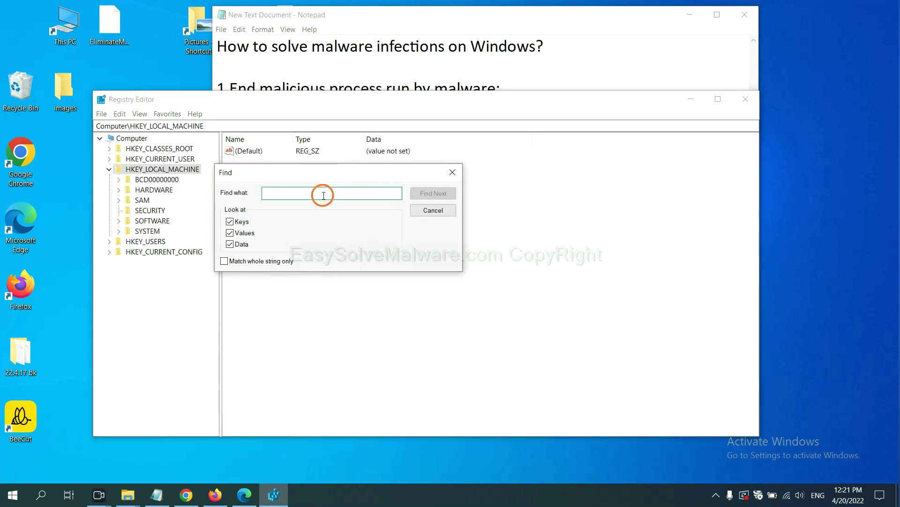
click(324, 196)
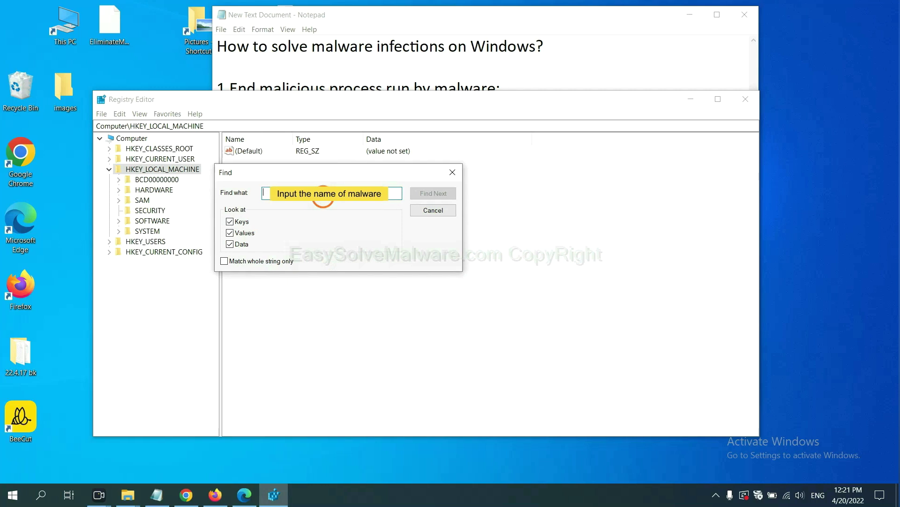
text(be)
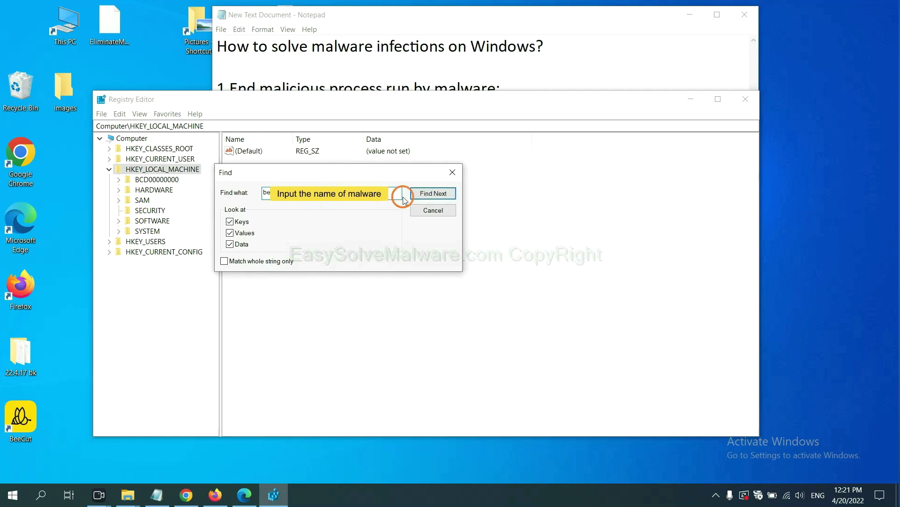
click(432, 194)
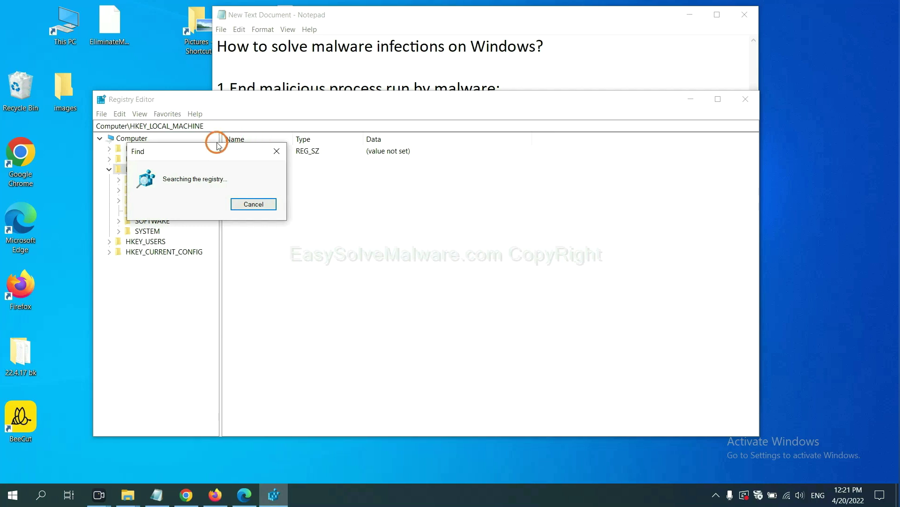
Review the found BeeCut.exe entry and bring up the FEATURE_BROWSER_EMULATION key's context menu
drag(214, 149, 352, 149)
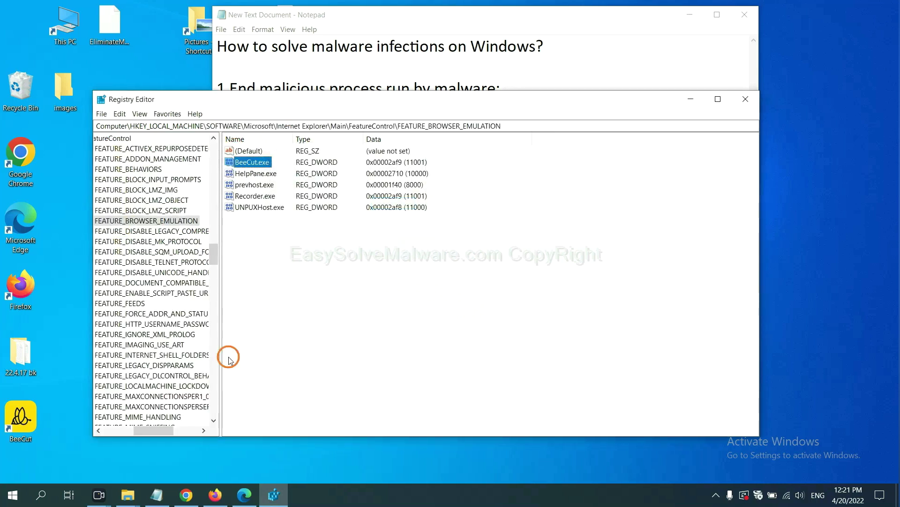
mouse_move(153, 431)
mouse_down()
mouse_move(141, 430)
mouse_move(190, 367)
mouse_up()
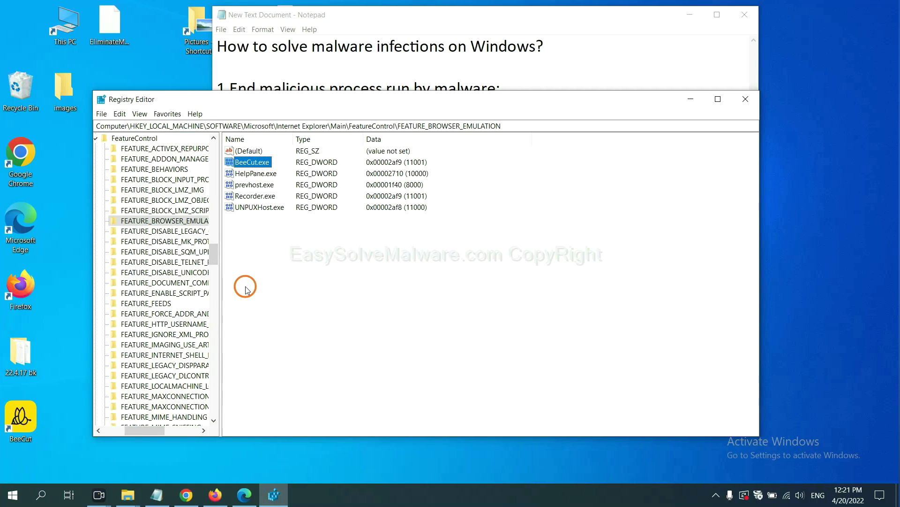
right_click(180, 220)
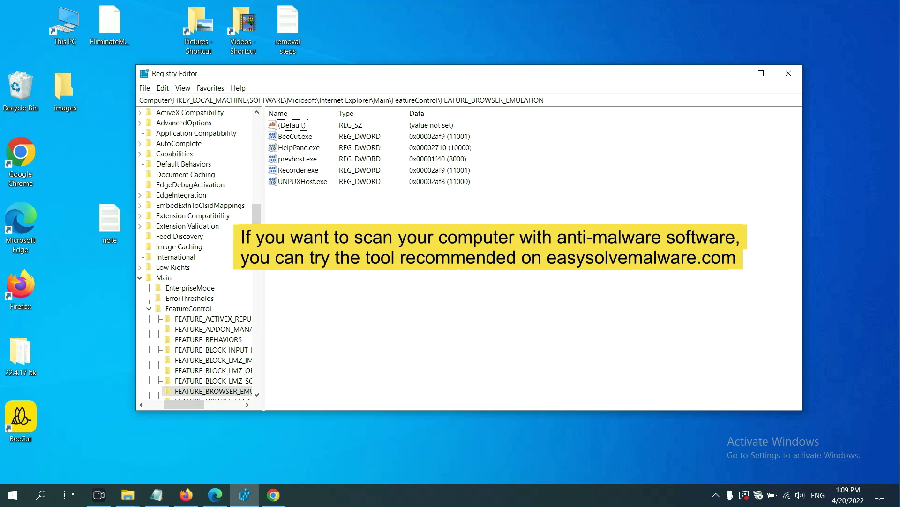
Bring Chrome's easysolvemalware.com malware-removal guide to the front
click(274, 495)
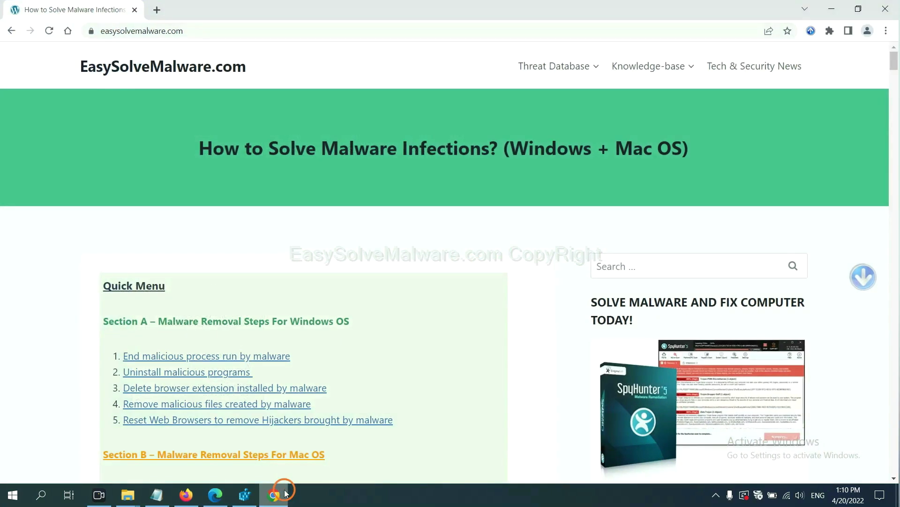
scroll(654, 311, down, 1)
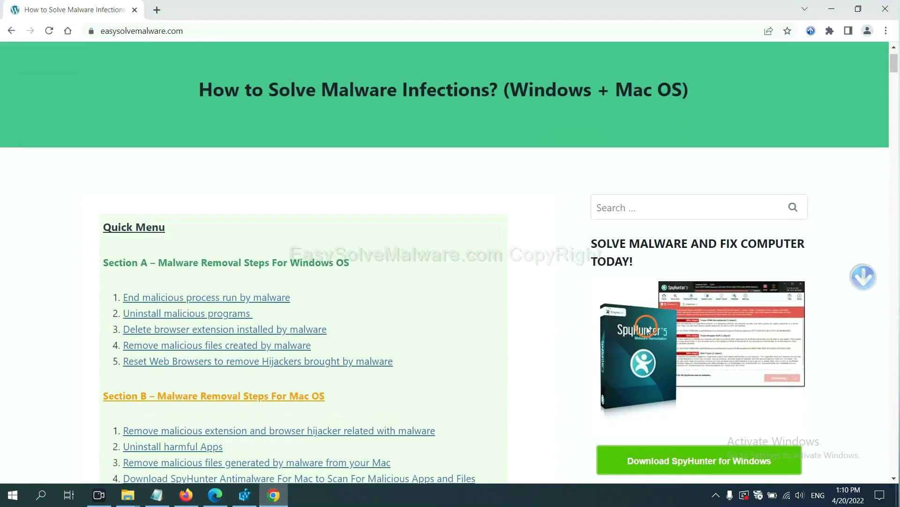
scroll(648, 327, up, 1)
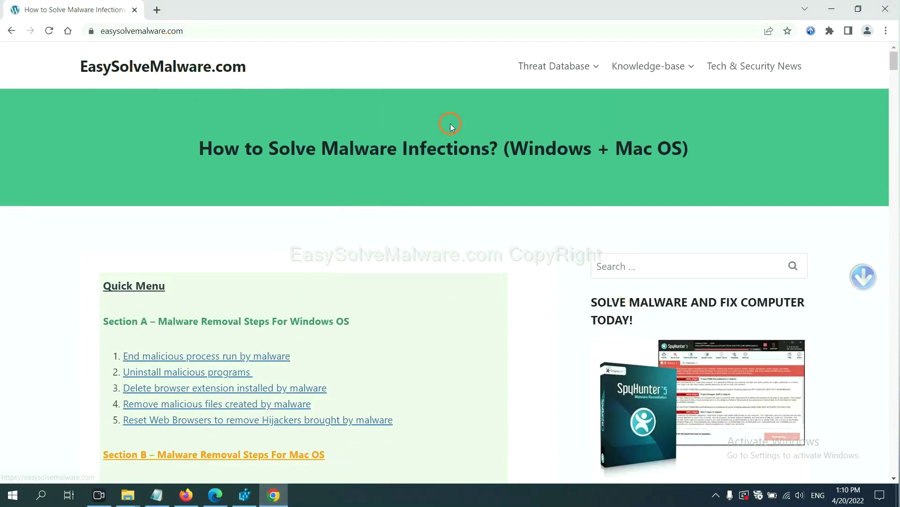
scroll(731, 331, down, 2)
scroll(725, 303, down, 1)
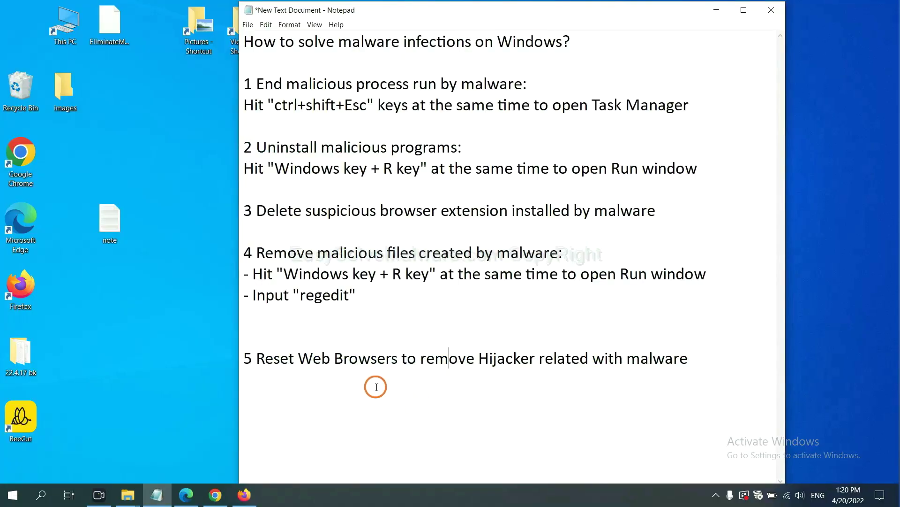
Reach Chrome's 'Restore settings to their original defaults' confirmation, then bring Firefox forward
click(214, 495)
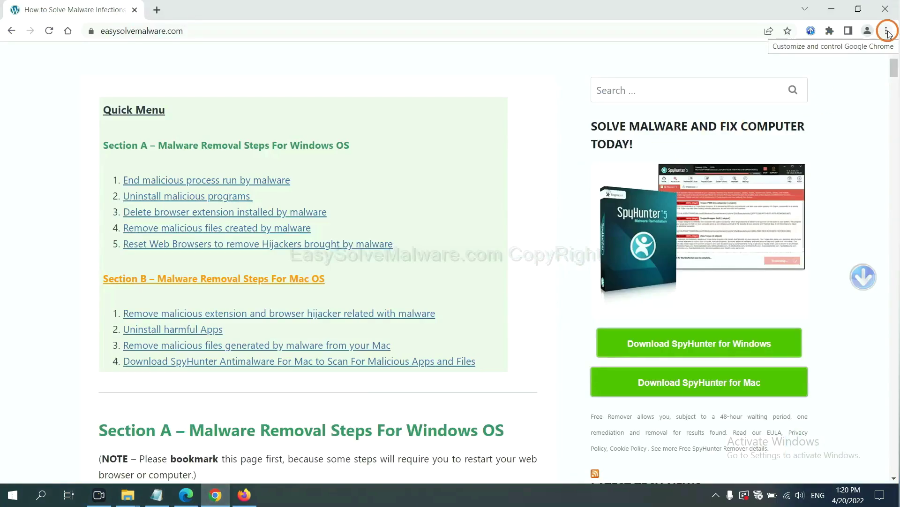
click(888, 31)
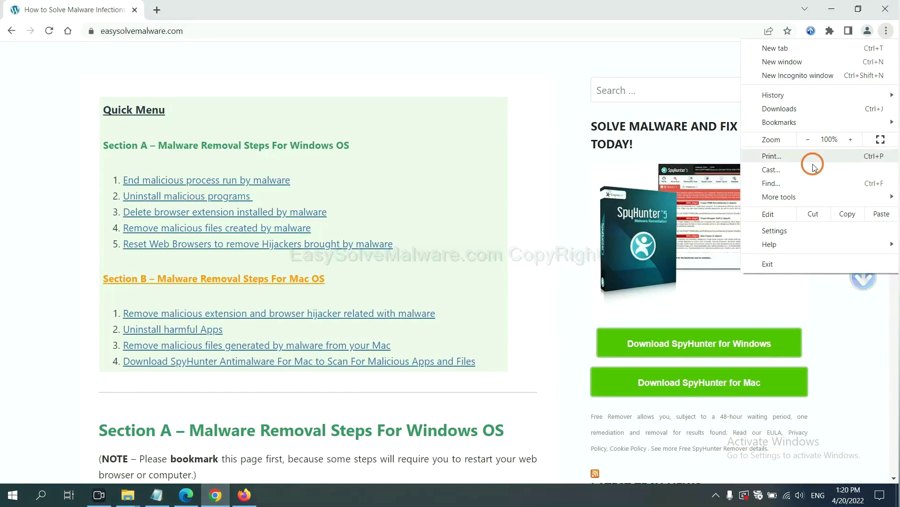
click(786, 229)
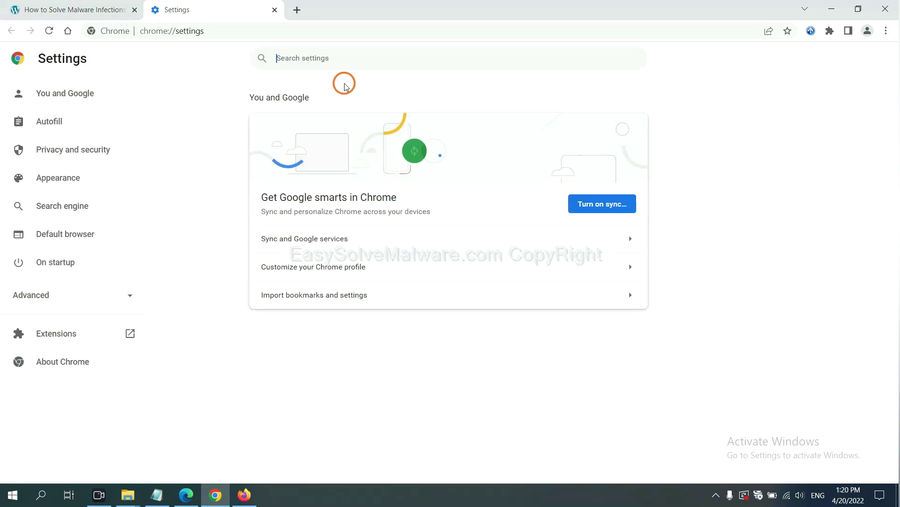
text(reset)
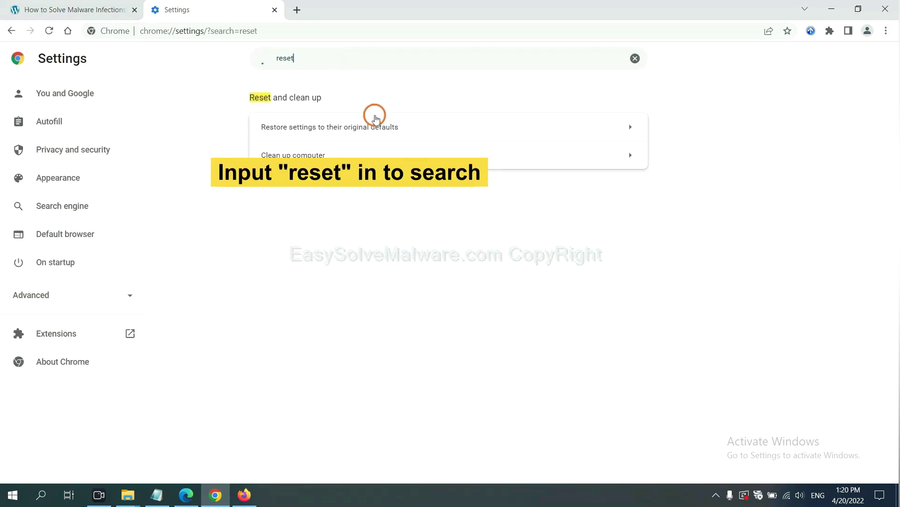
click(385, 128)
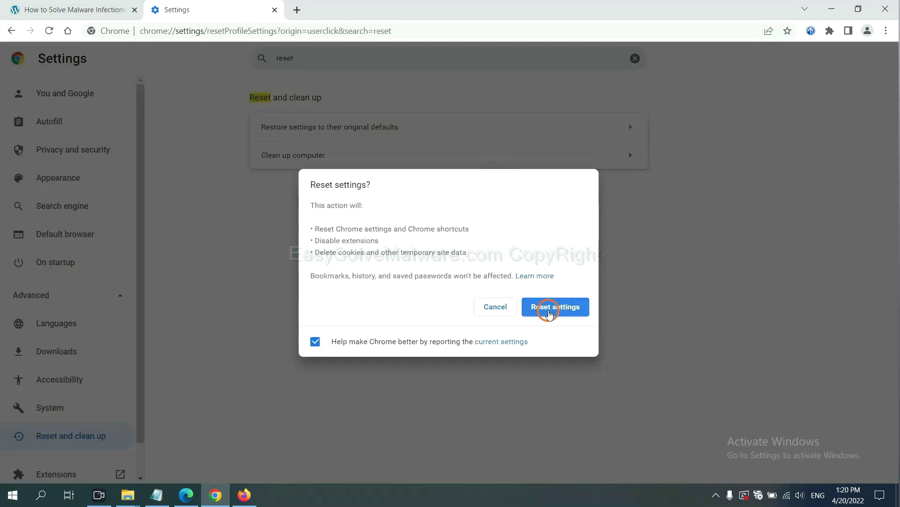
click(244, 495)
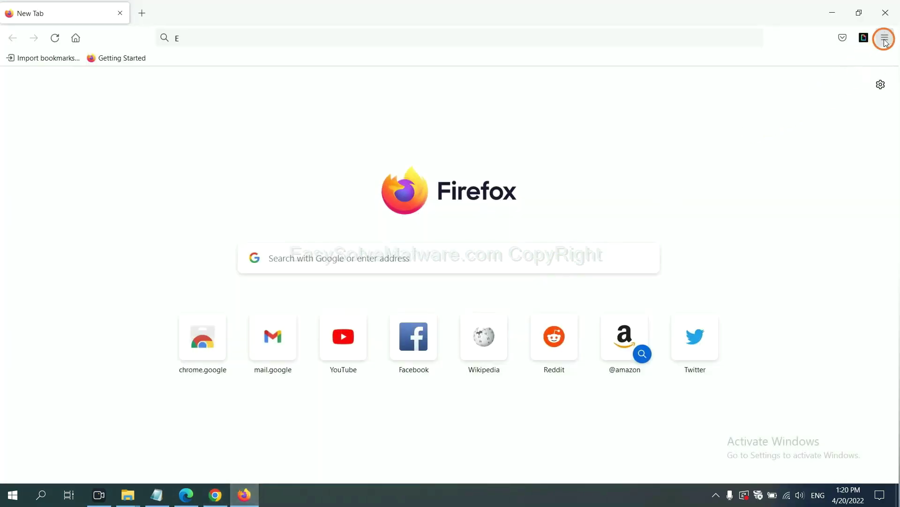
Reach the Refresh Firefox confirmation from the Troubleshooting Information page
click(884, 38)
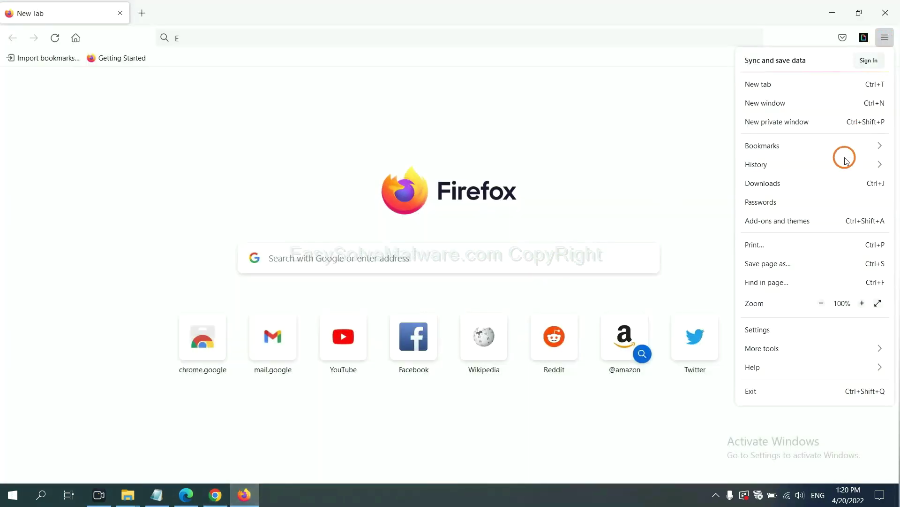
click(772, 364)
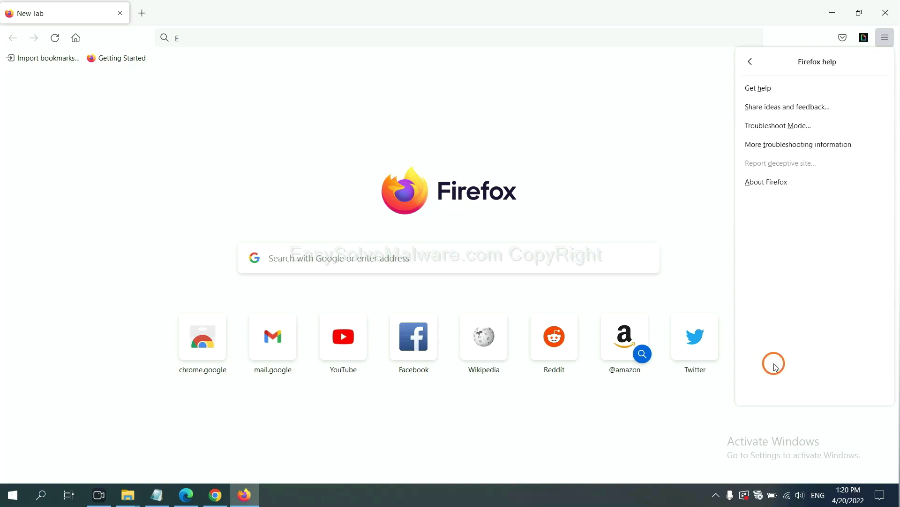
click(789, 148)
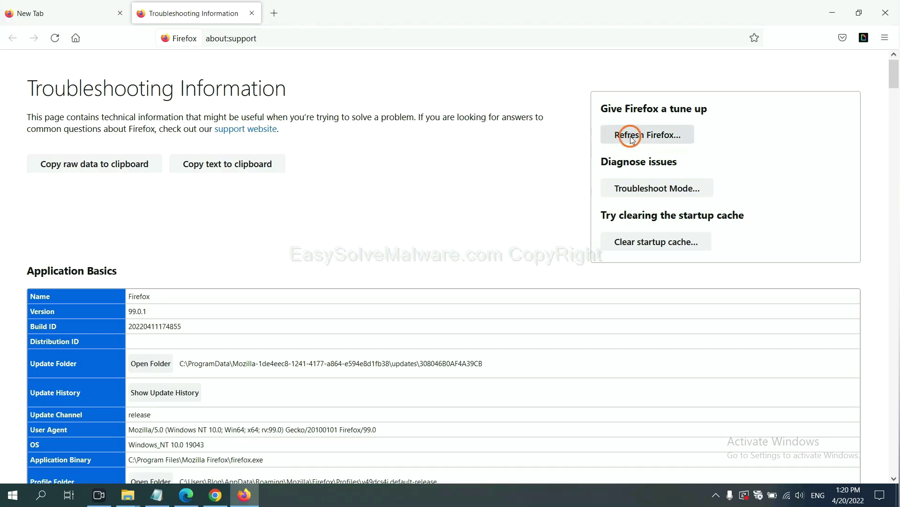
click(631, 139)
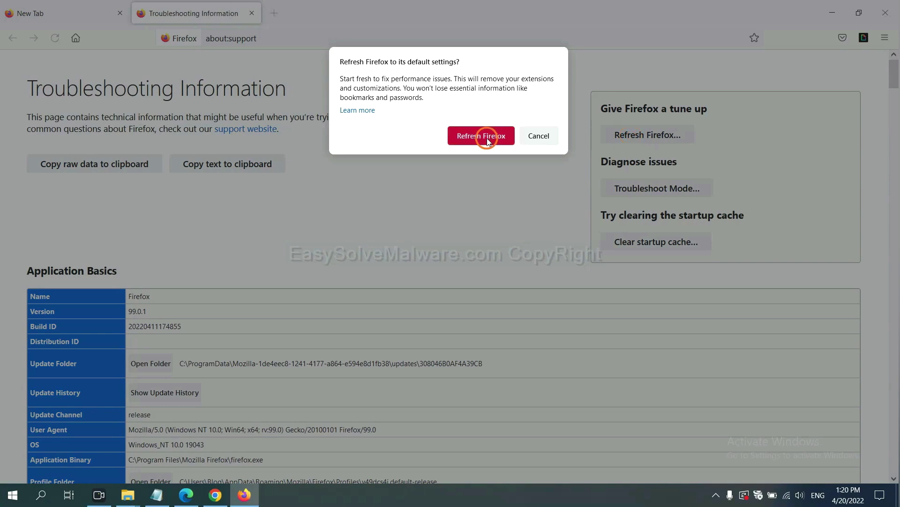
Reach Edge's 'Restore settings to their default values' confirmation through a 'reset' settings search
click(186, 497)
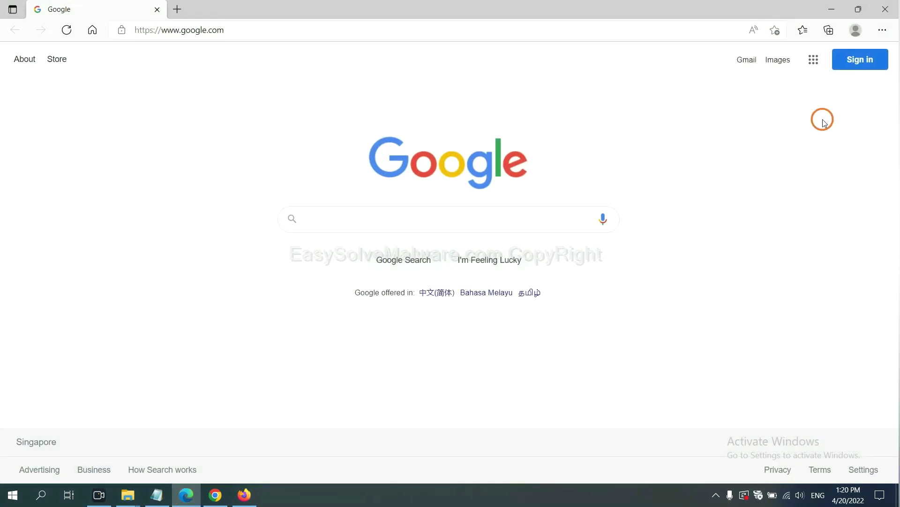
click(882, 30)
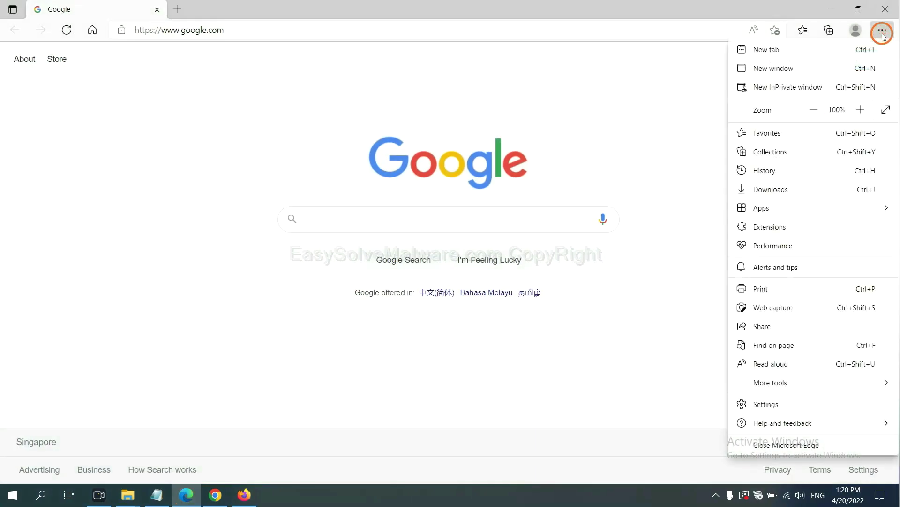
click(766, 404)
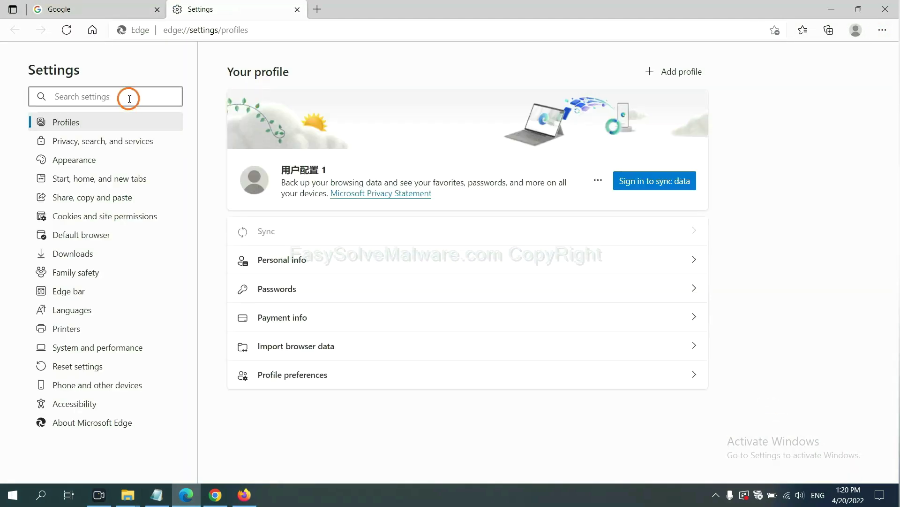
text(re)
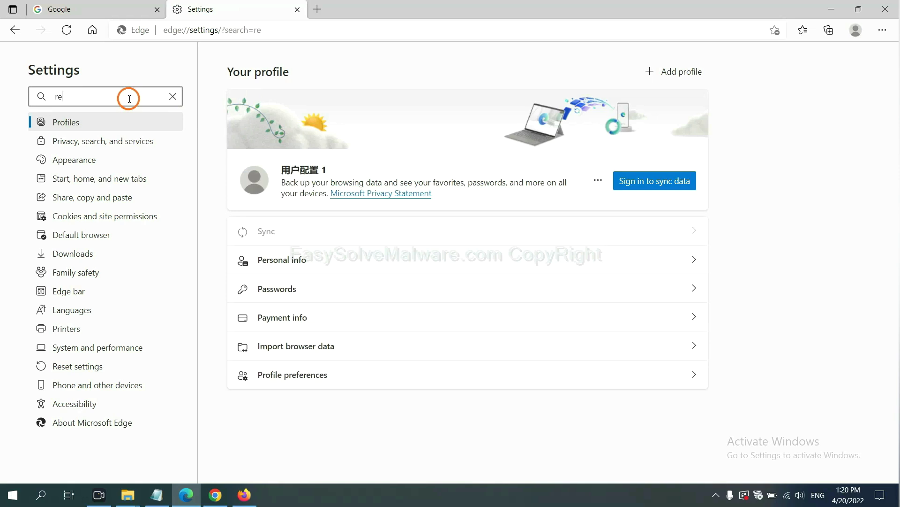
text(set)
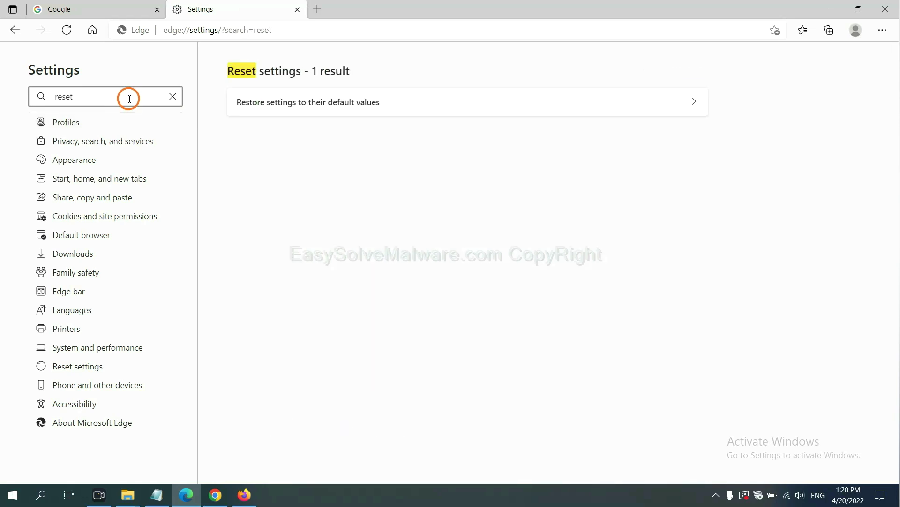
click(317, 102)
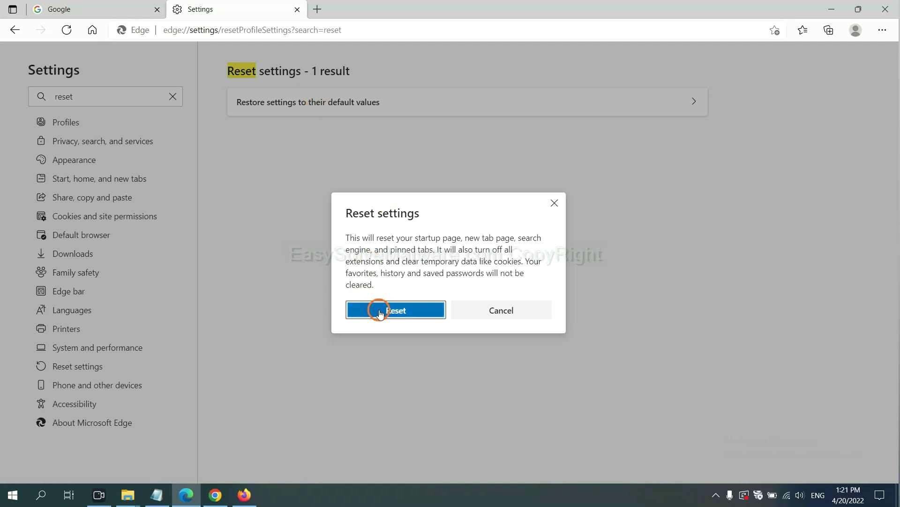